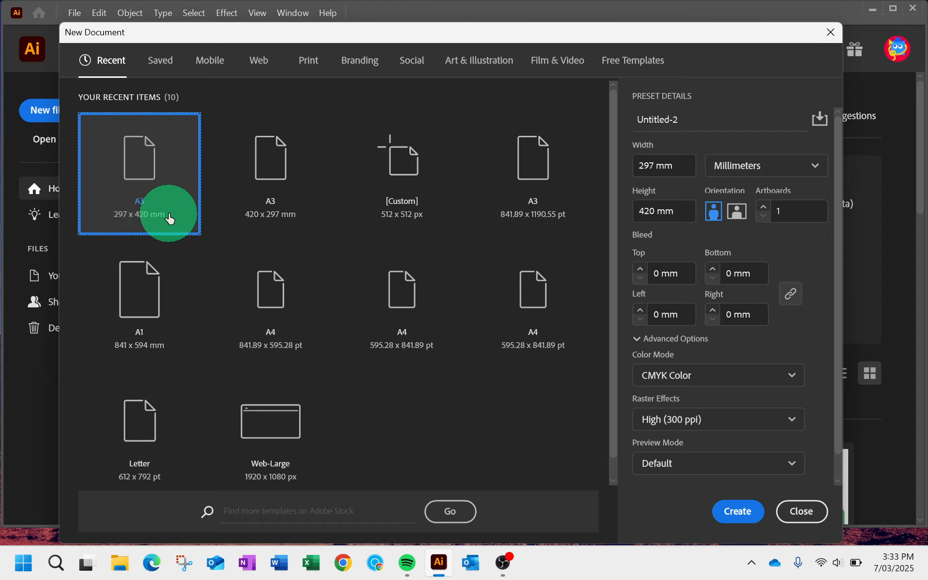
- Create a new A3 portrait document, 297 x 420 mm, with one artboard, CMYK Color and High (300 ppi) raster effects
left_click(793, 166)
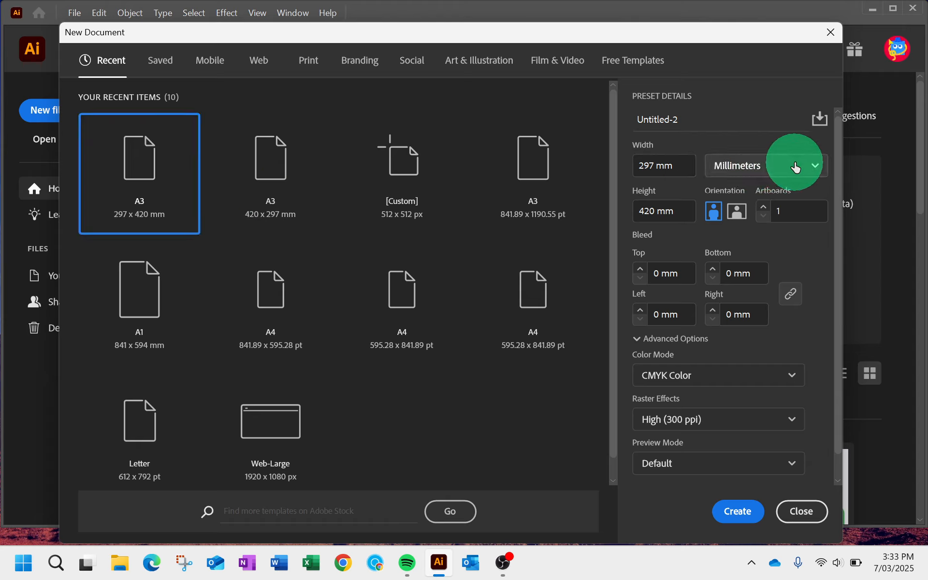
left_click(768, 137)
left_click(738, 211)
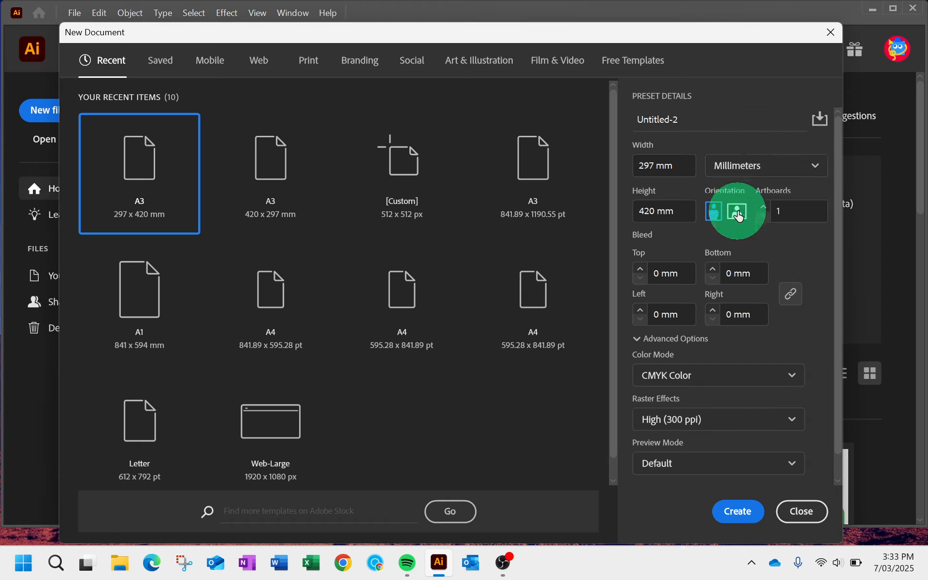
left_click(713, 212)
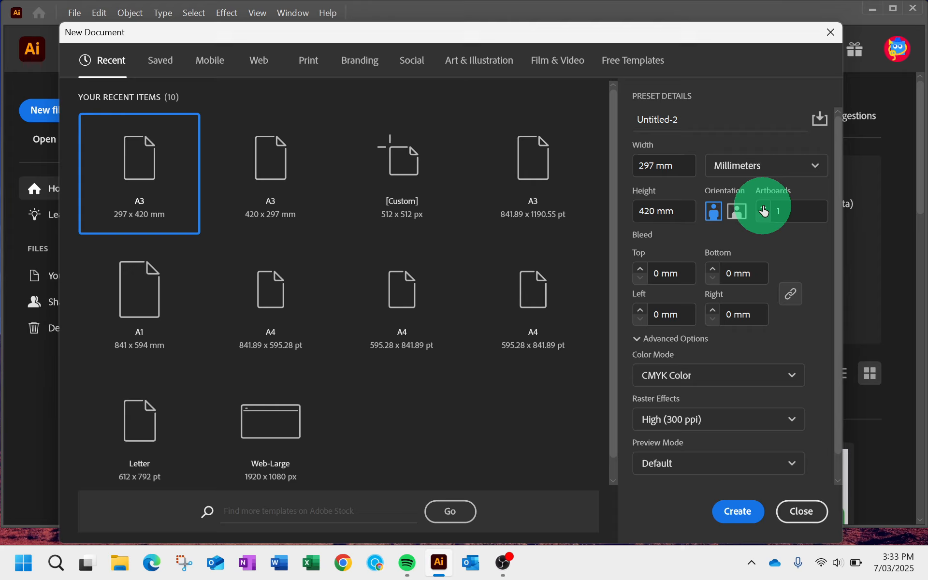
left_click(732, 377)
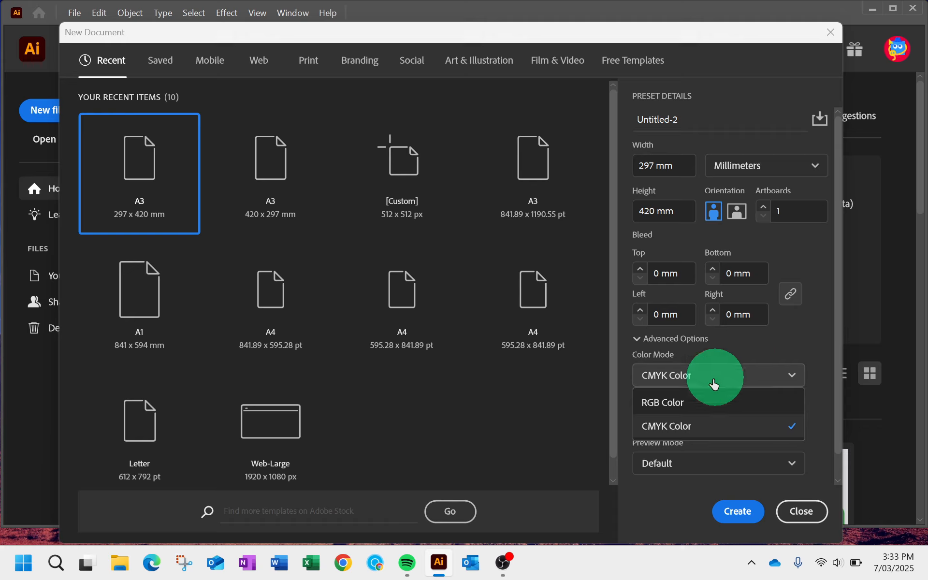
left_click(764, 353)
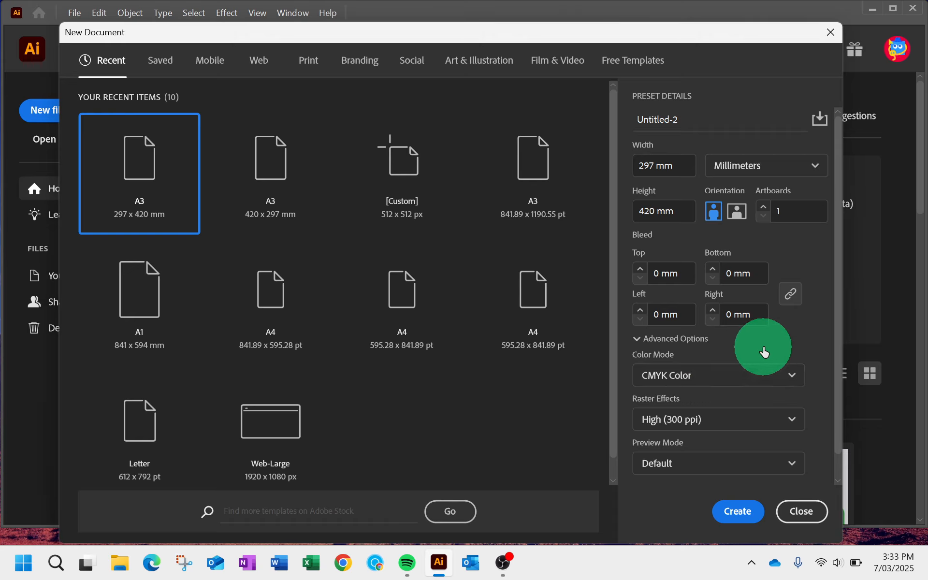
left_click(747, 512)
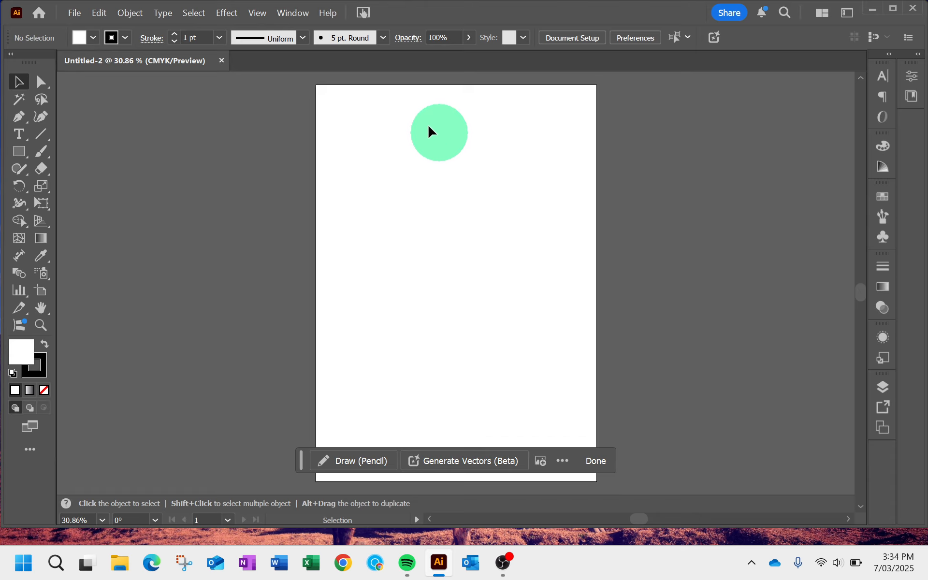
- Switch the workspace to Essentials
left_click(300, 15)
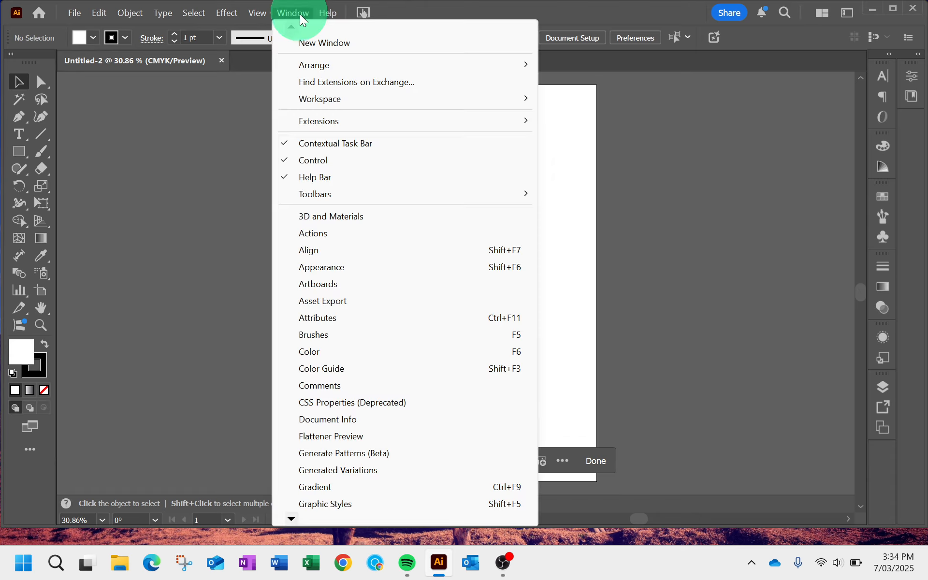
mouse_move(312, 98)
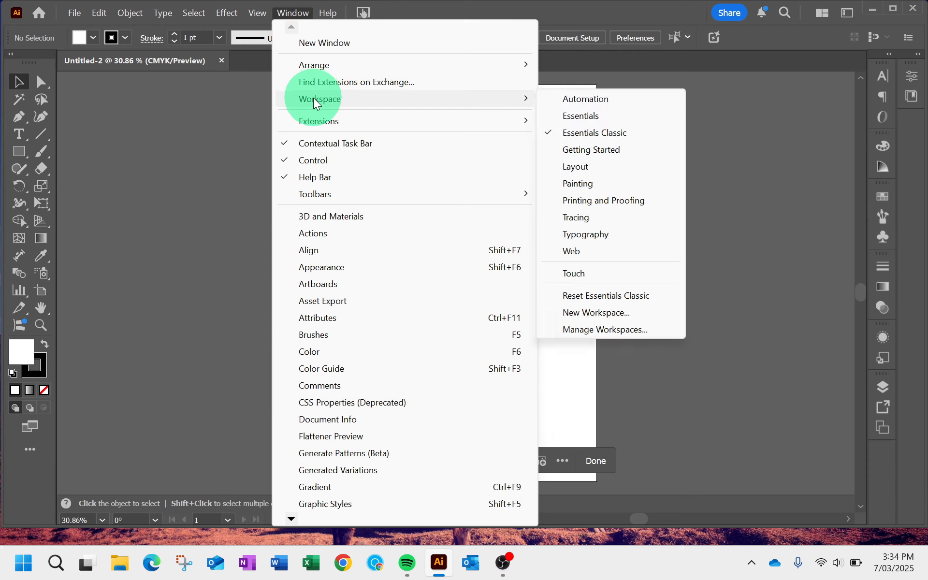
left_click(605, 120)
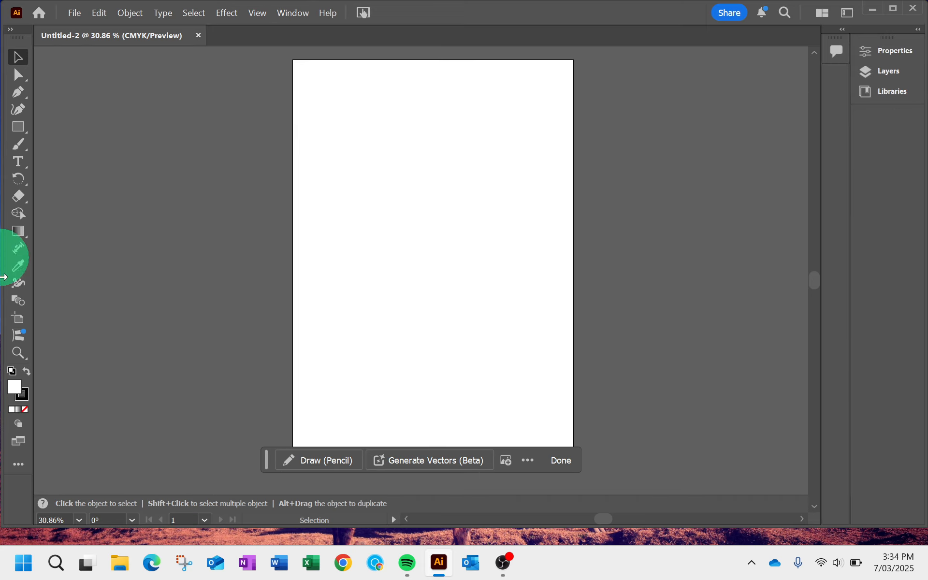
- Switch the workspace back to Essentials Classic
left_click(299, 15)
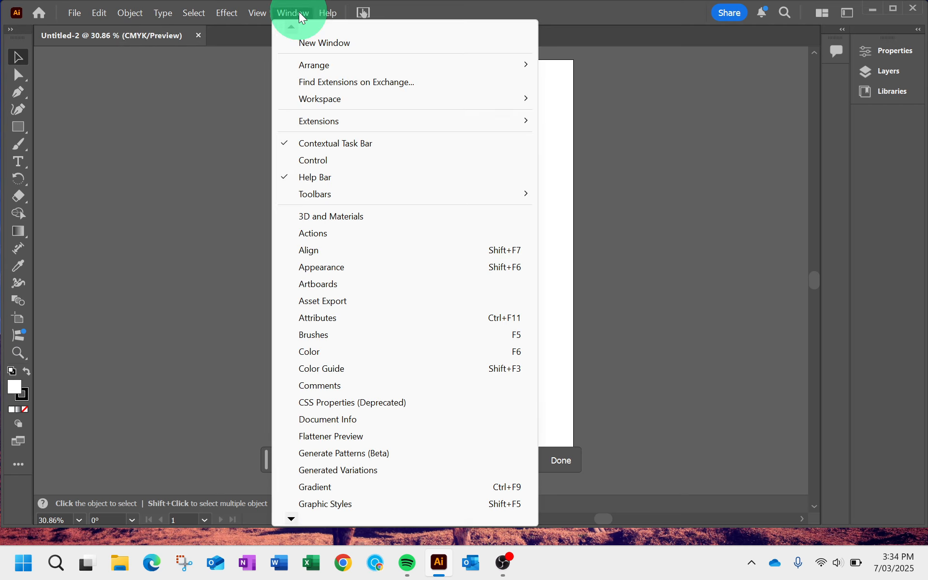
mouse_move(311, 103)
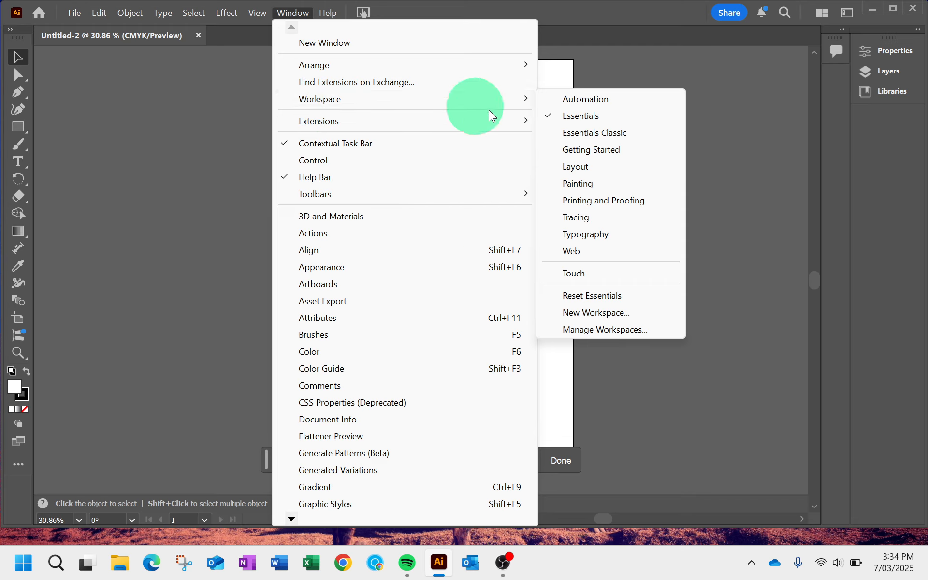
left_click(590, 132)
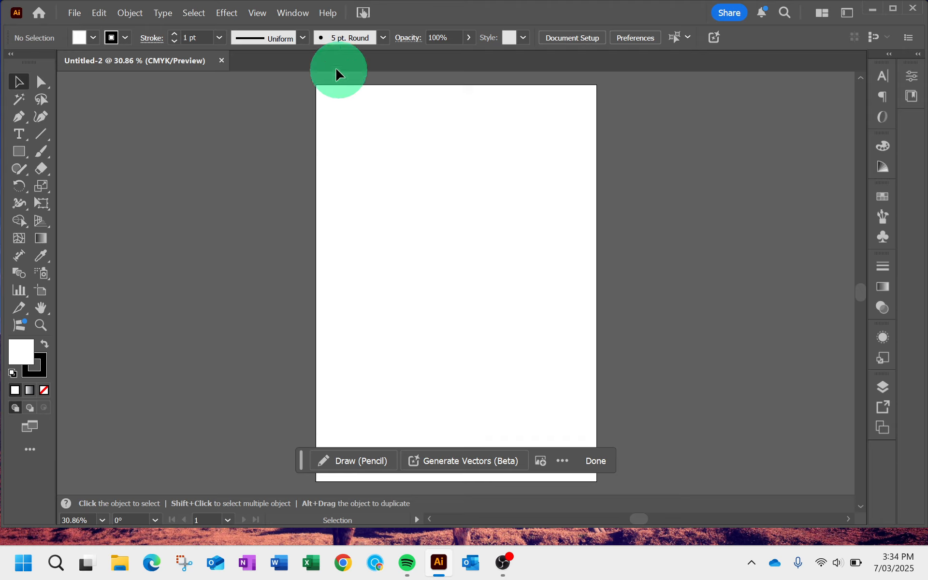
- Check the installed version in the About Illustrator information and close it
left_click(291, 14)
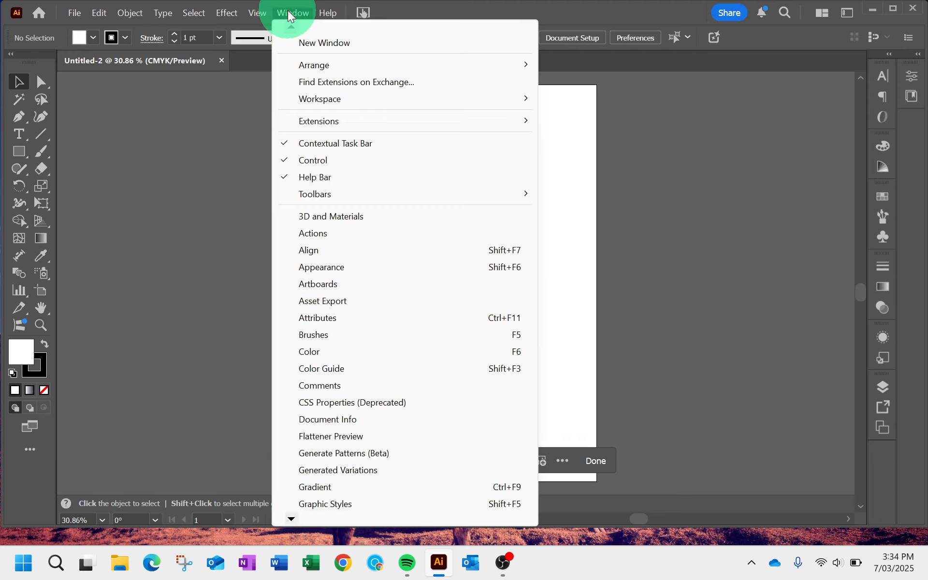
mouse_move(326, 12)
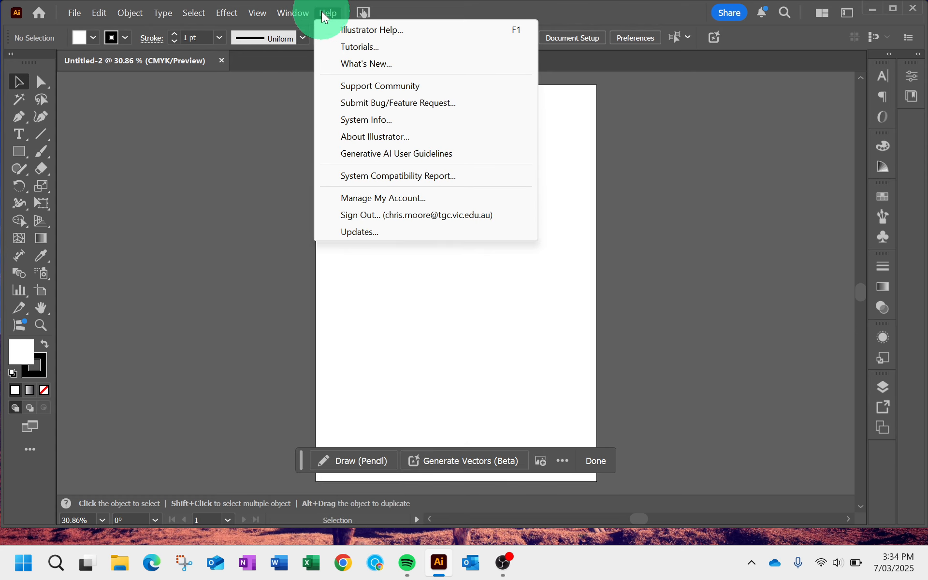
left_click(360, 137)
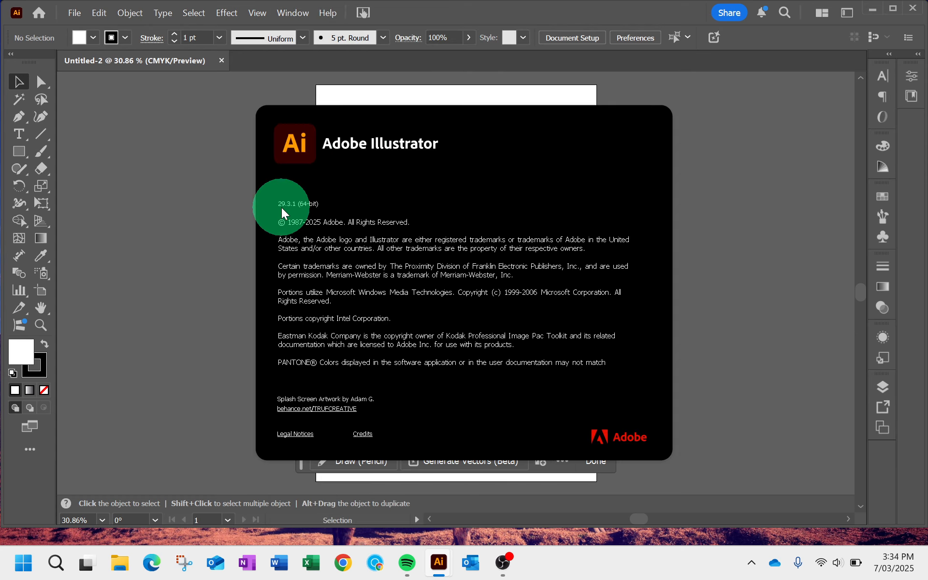
left_click(322, 217)
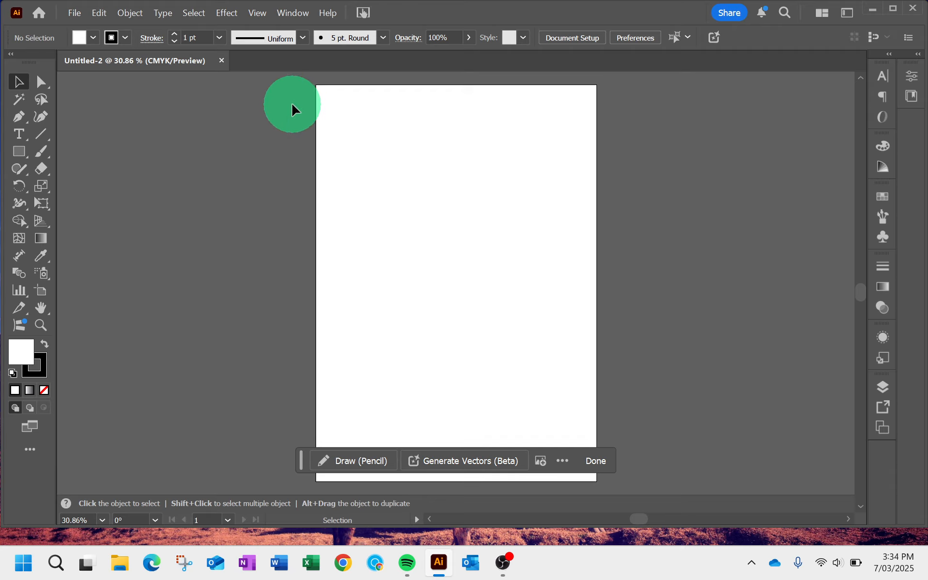
- Start saving the document on the computer in Adobe PDF format, and cancel the save
left_click(77, 14)
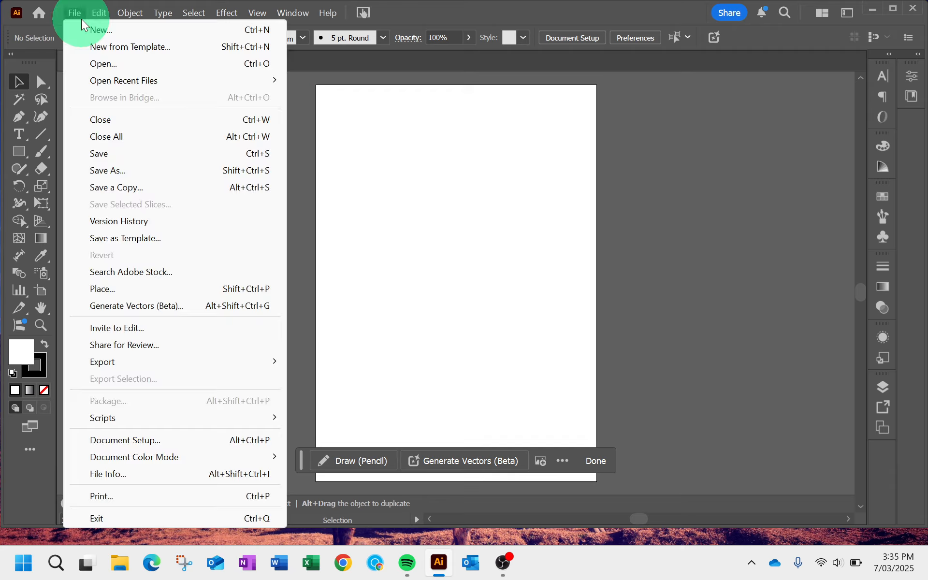
left_click(106, 172)
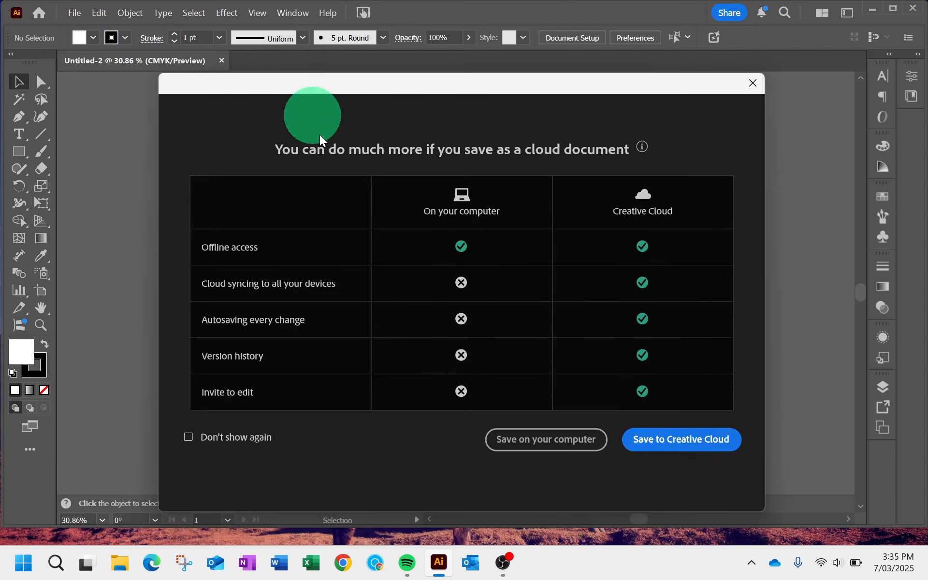
left_click(546, 440)
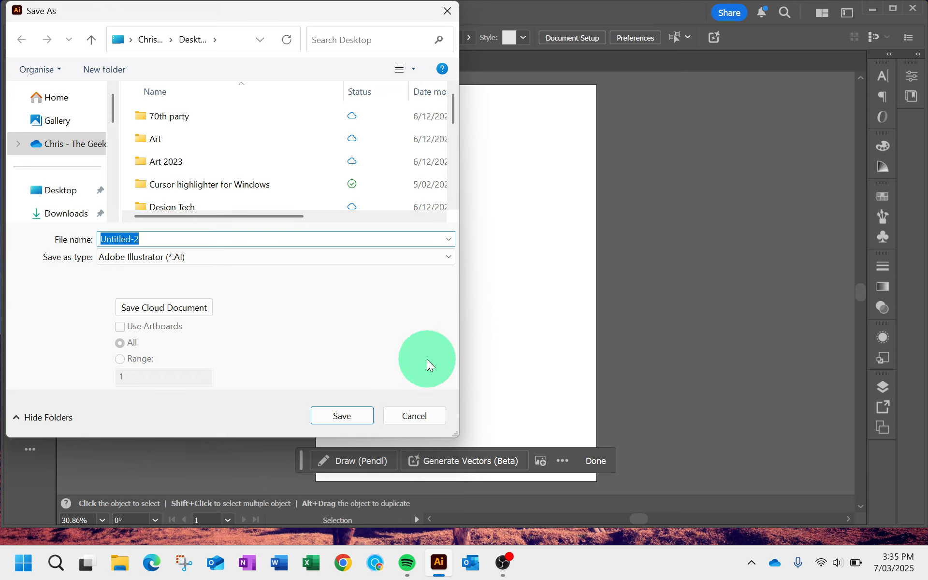
left_click(306, 259)
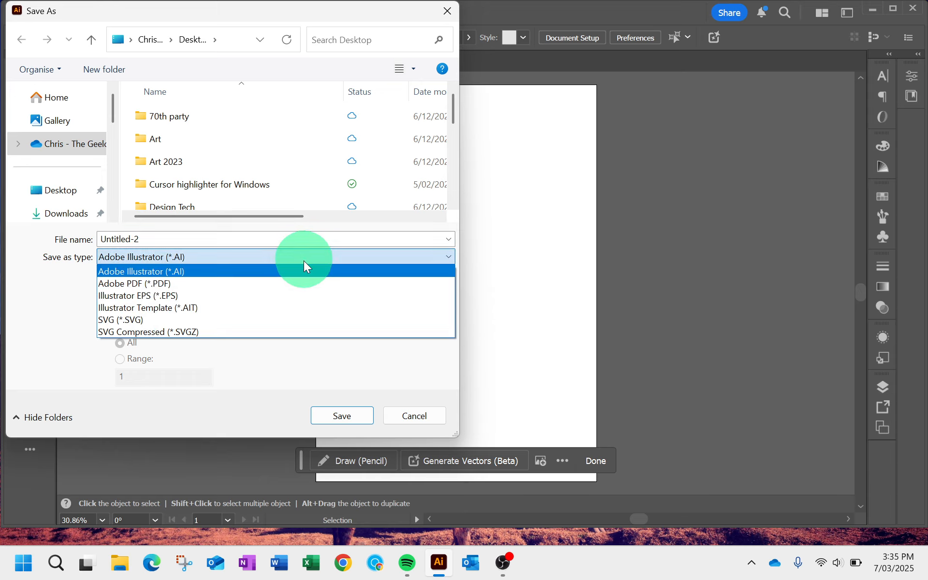
left_click(302, 282)
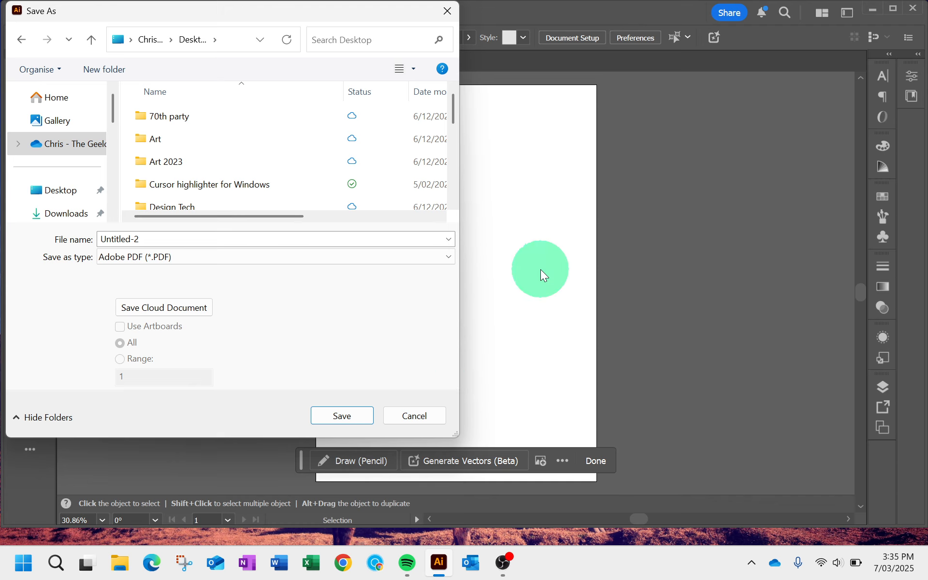
left_click(404, 418)
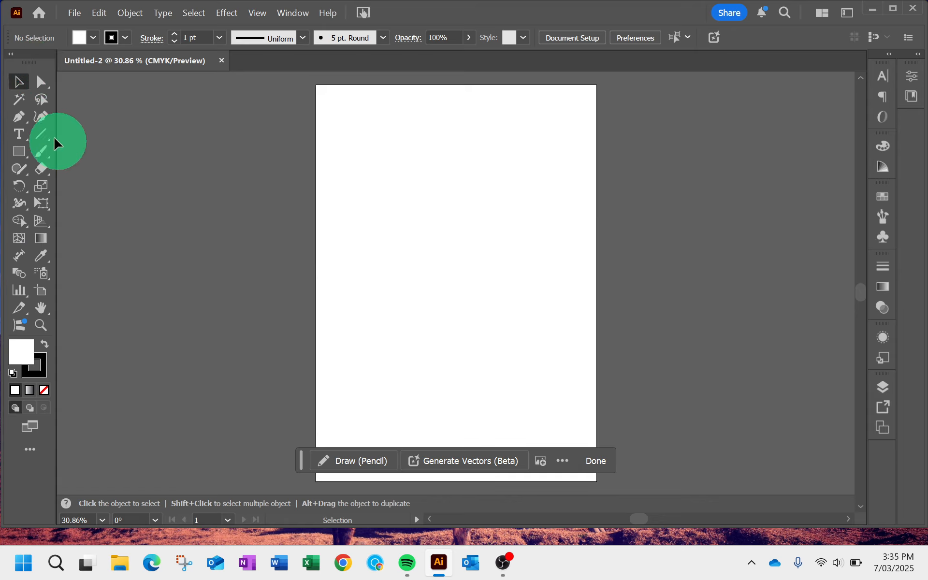
left_click(11, 55)
left_click(11, 55)
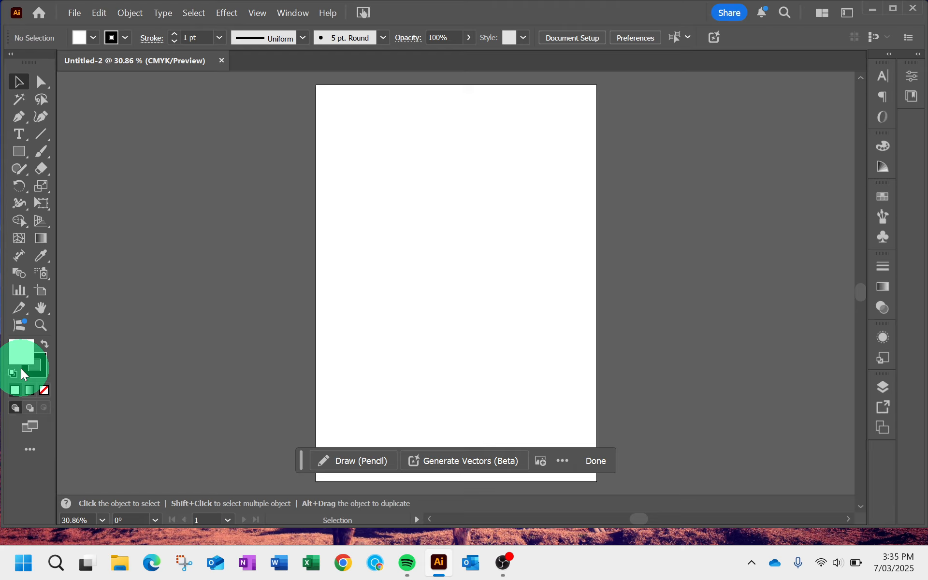
- Show the variants of the Type tool and delete the placeholder text placed on the pasteboard beside the artboard
left_click(27, 143)
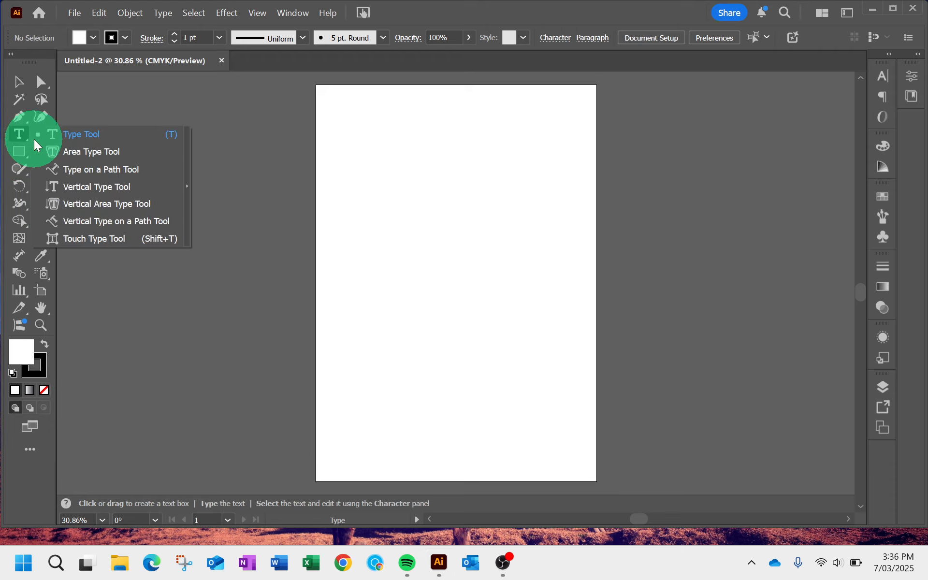
left_click_drag(36, 143, 185, 178)
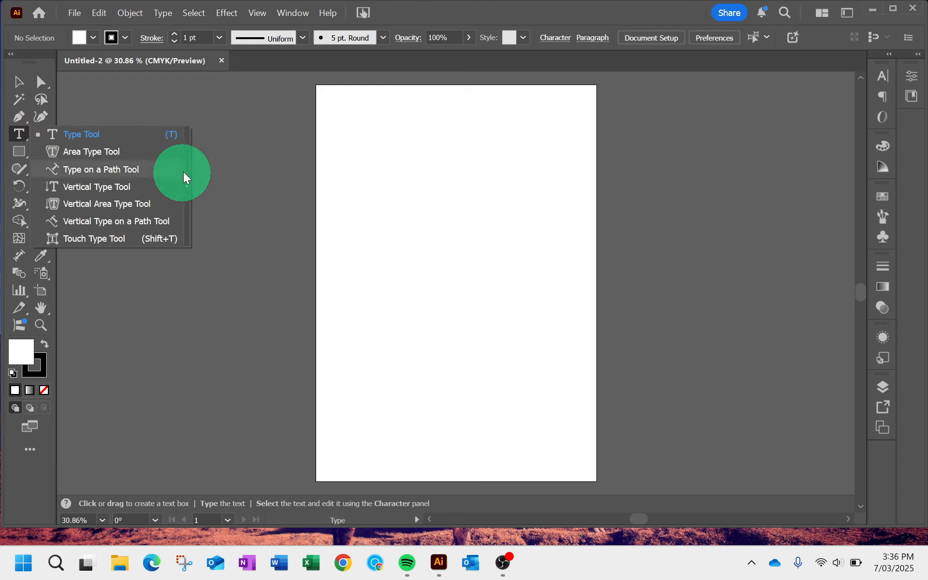
left_click(218, 139)
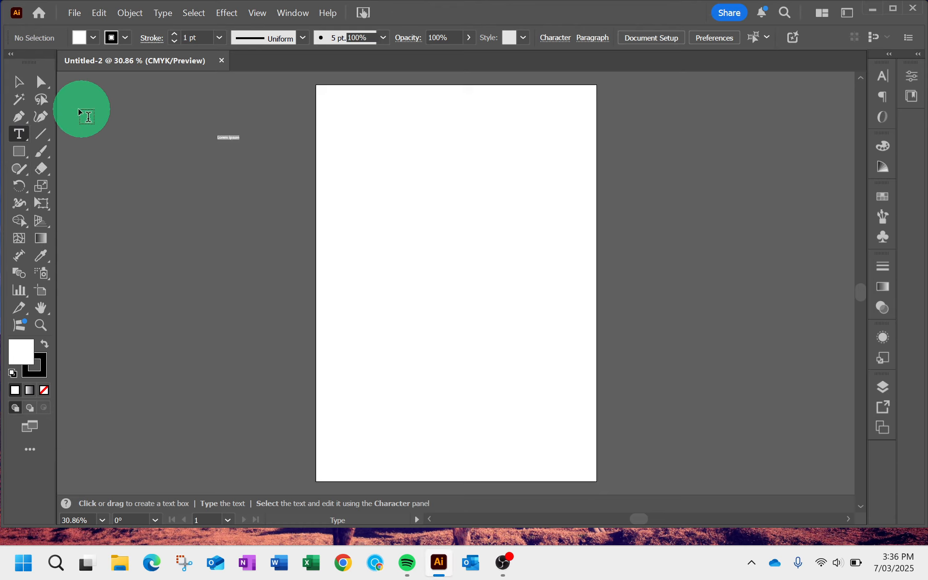
left_click(18, 81)
left_click_drag(136, 113, 245, 155)
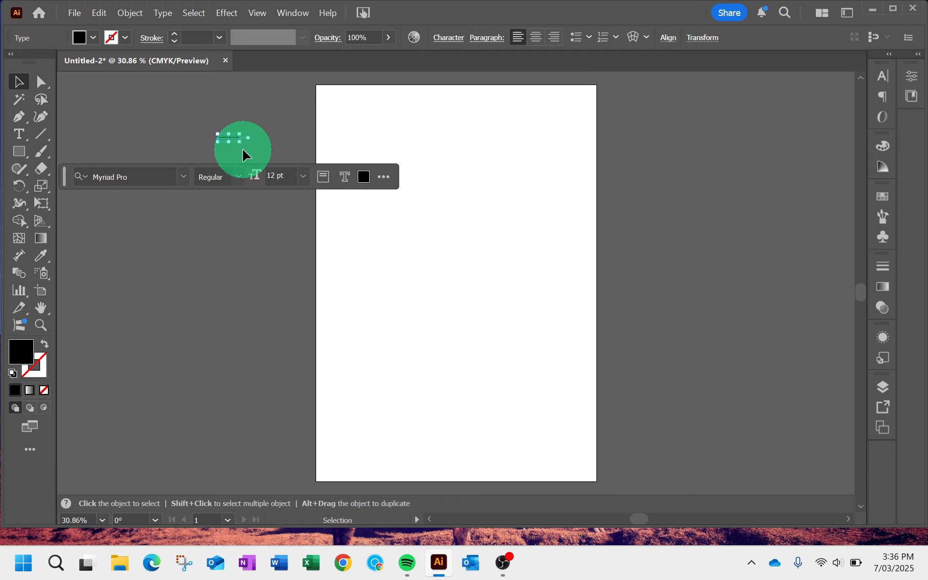
key("Delete")
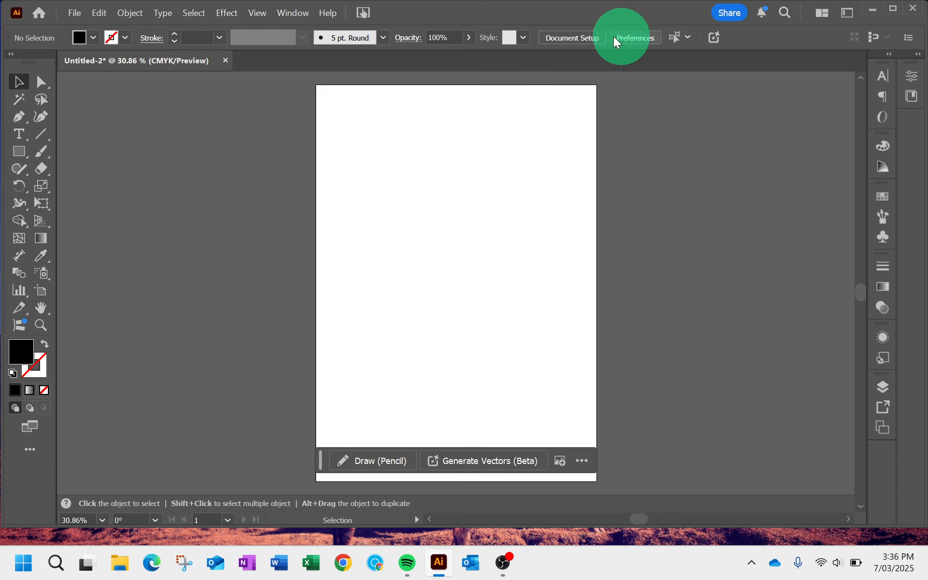
- Place placeholder point text near the artboard's upper edge with the Type tool, and remove it
left_click(19, 131)
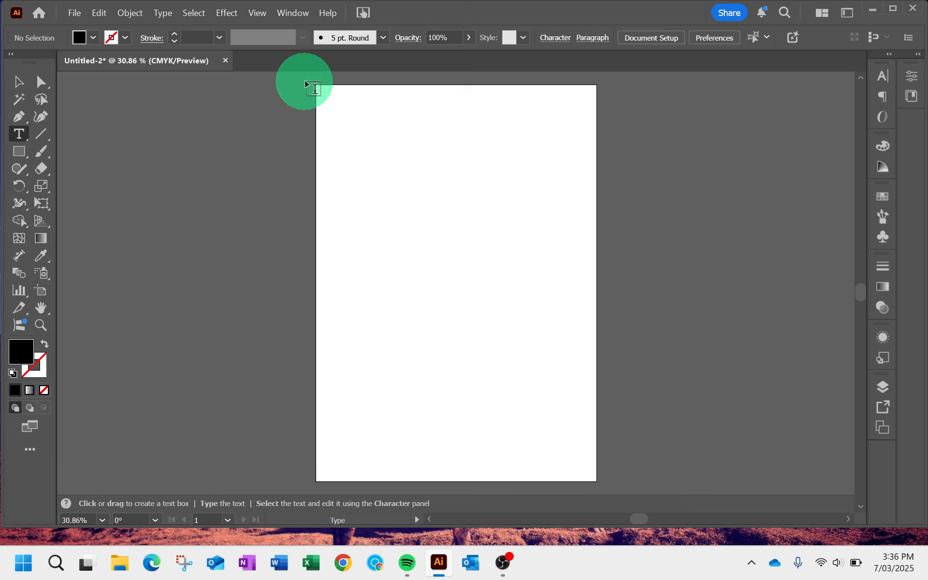
left_click(356, 150)
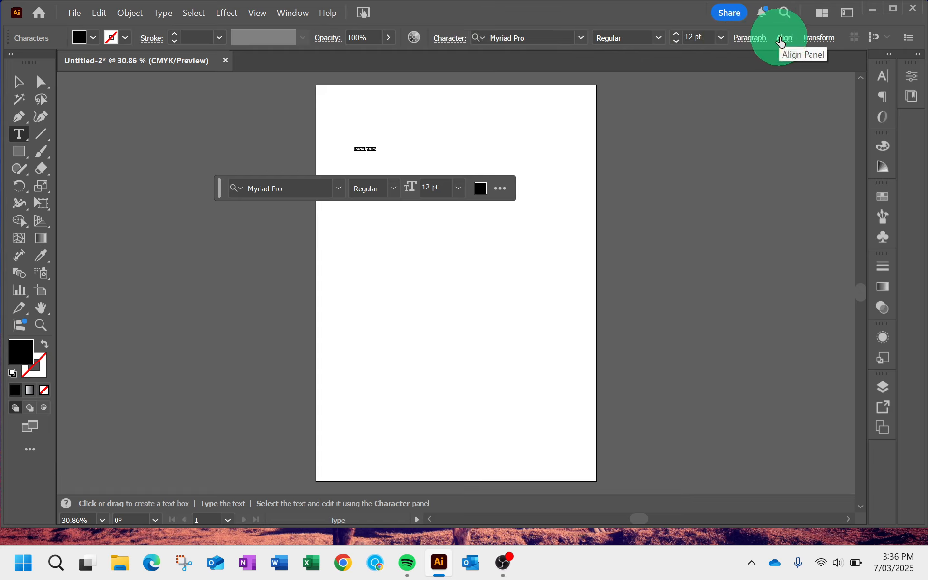
left_click(20, 82)
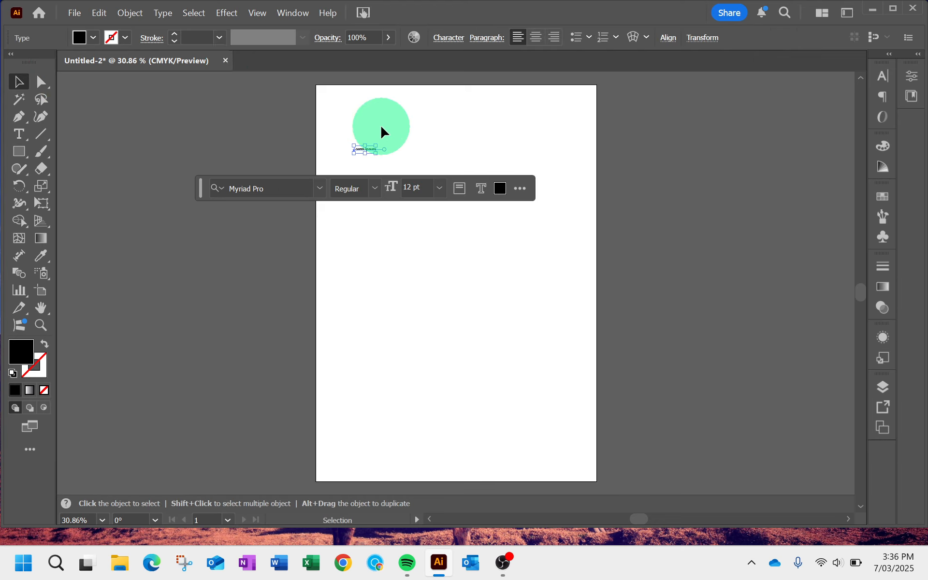
left_click(381, 131)
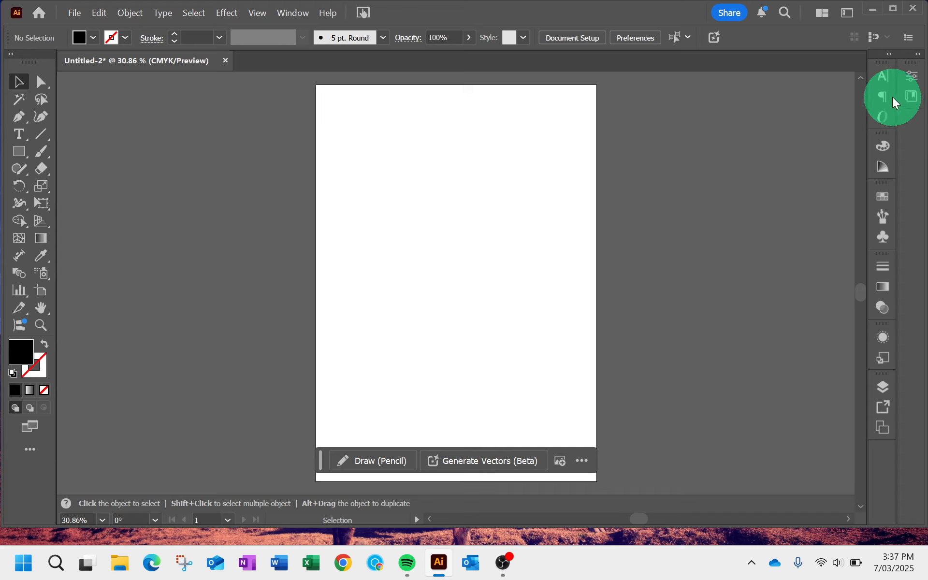
left_click(888, 57)
left_click(888, 57)
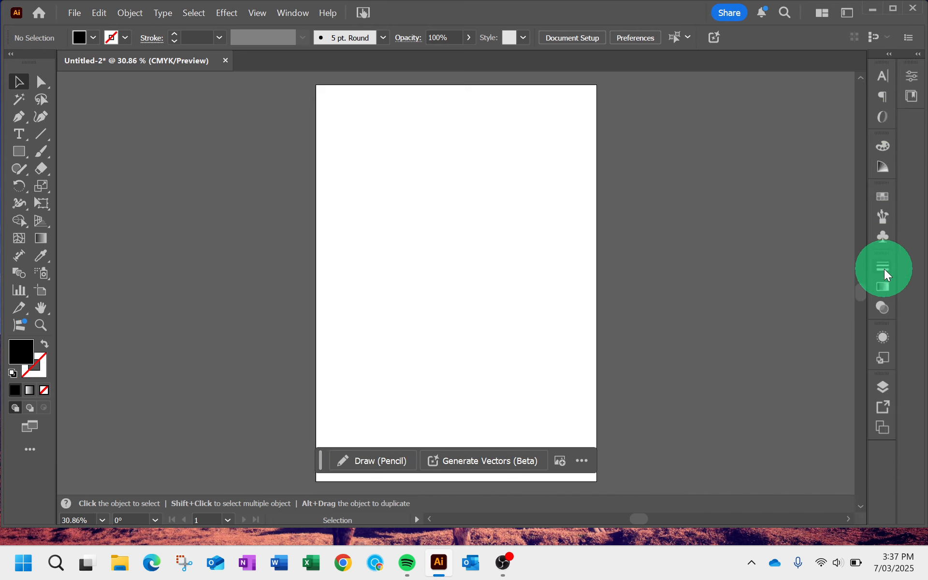
- Detach the Stroke panel from the dock and expand it beside the artboard to show its full options
left_click_drag(711, 199, 714, 203)
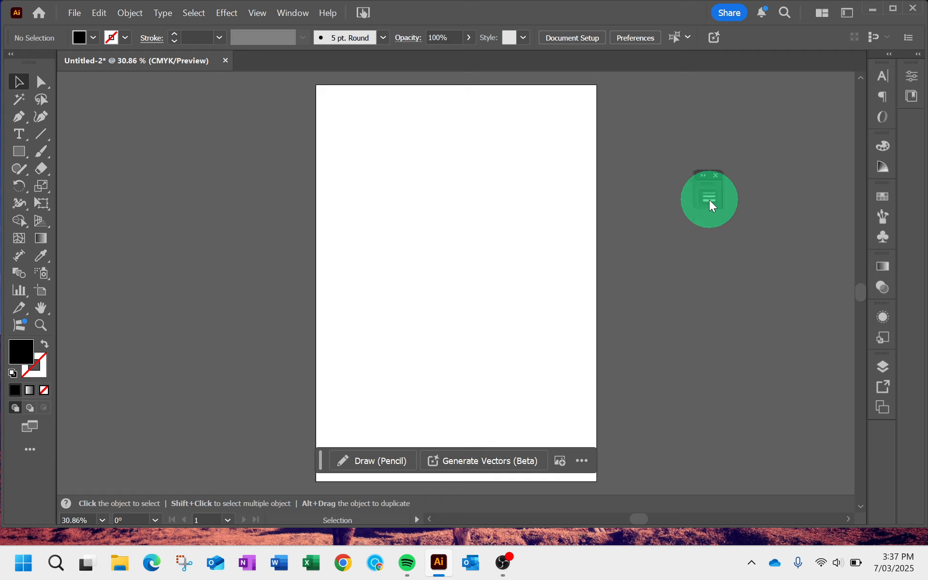
left_click(709, 199)
left_click(701, 175)
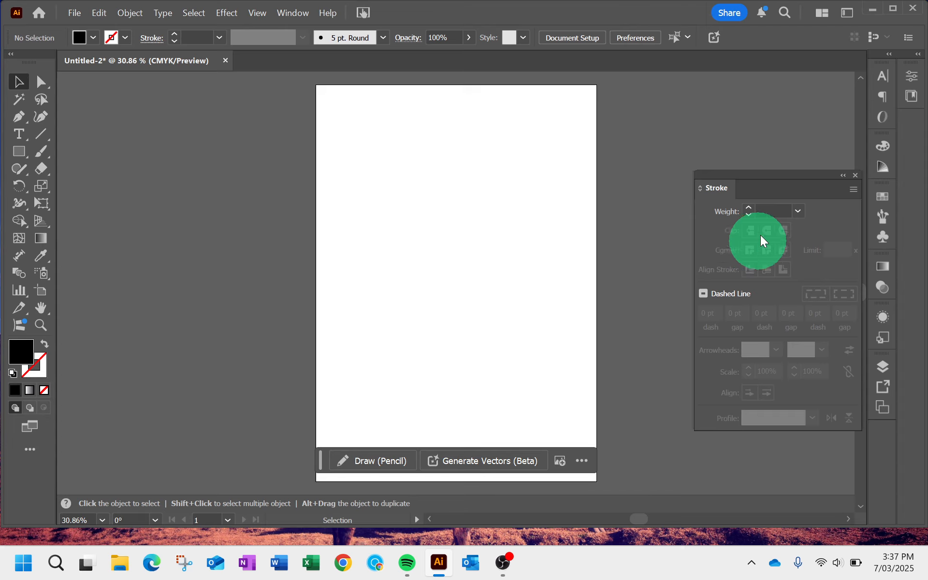
- Collapse the floating Stroke panel and return it to the panel dock beneath Artboards
left_click(843, 175)
mouse_move(711, 183)
left_mouse_down()
mouse_move(766, 224)
mouse_move(883, 431)
mouse_move(896, 428)
left_mouse_up()
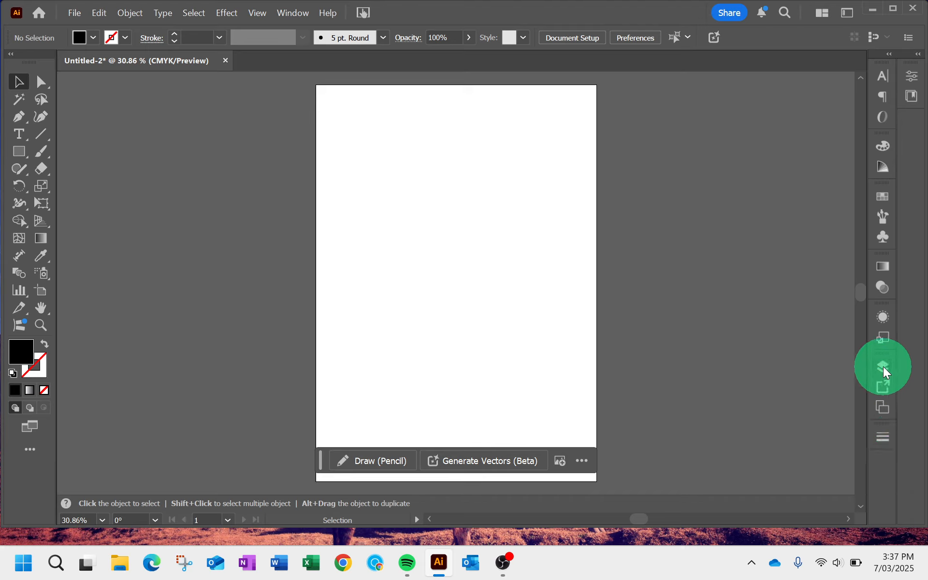
left_click(886, 407)
left_click(841, 360)
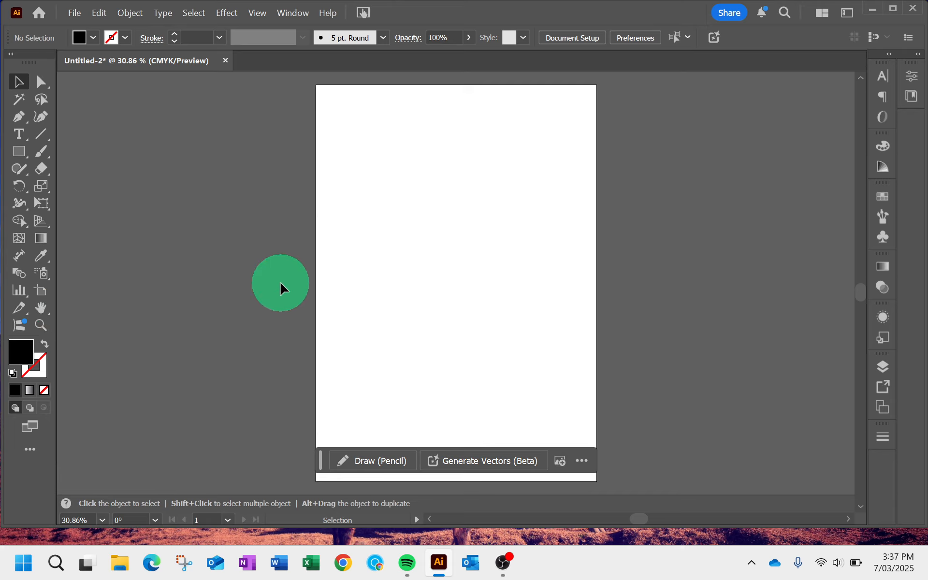
- Zoom in and out on the blank artboard, and fit the artboard in the window
key("ctrl+equal")
key("ctrl+equal")
key("ctrl+equal")
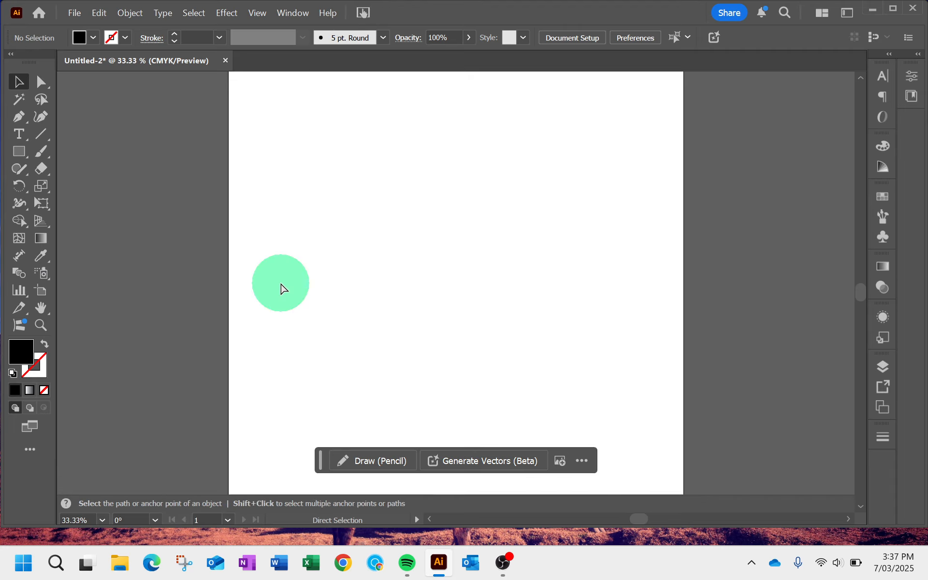
key("ctrl+minus")
key("ctrl+minus")
key("ctrl+minus")
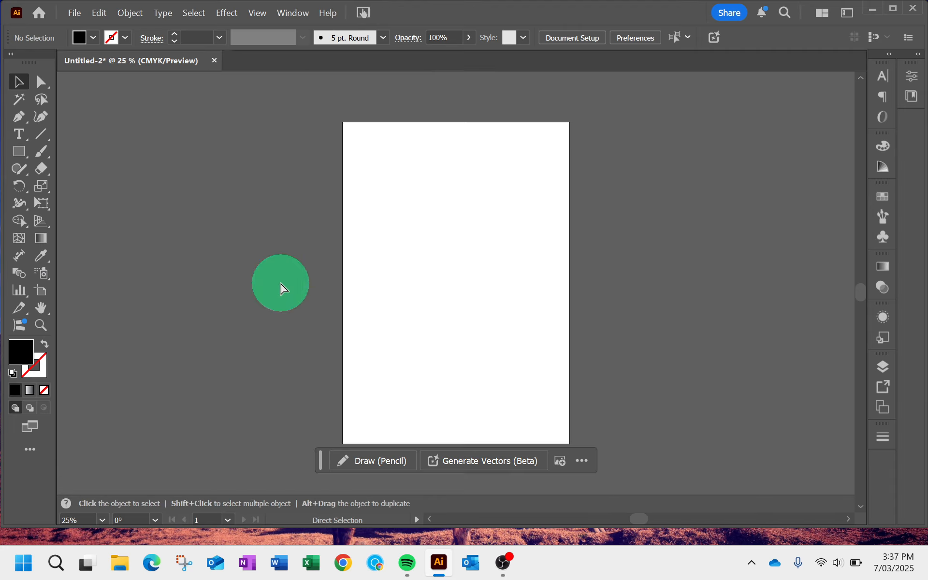
key("ctrl+equal")
key("ctrl+minus")
key("ctrl+minus")
key("ctrl+minus")
key("ctrl+minus")
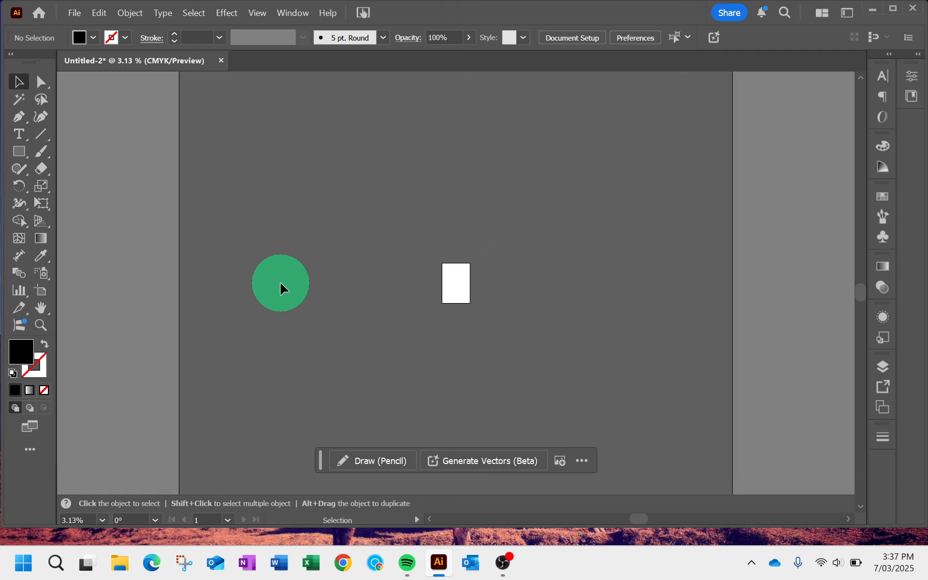
key("ctrl+0")
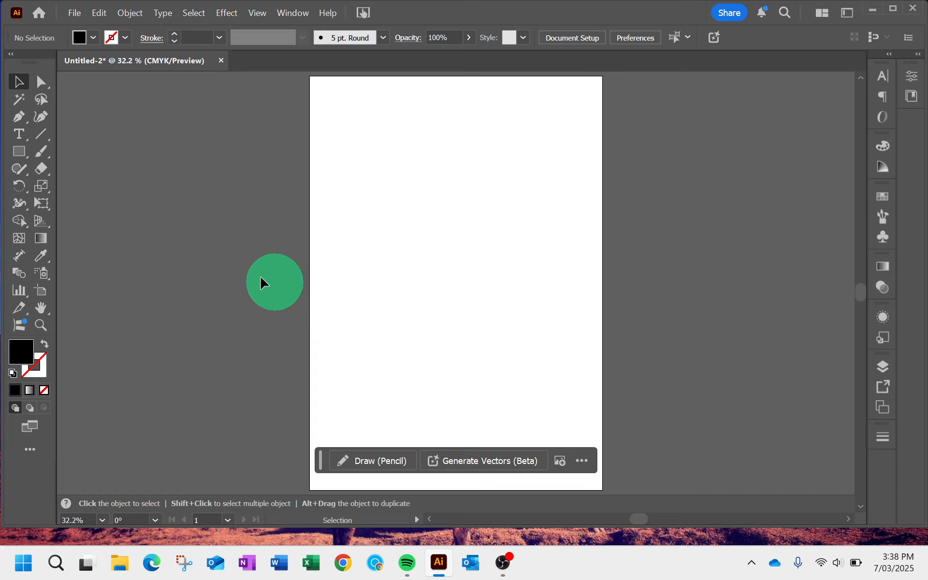
- Activate the Rectangle tool and pan the artboard sideways with the temporary Hand tool
left_click(19, 152)
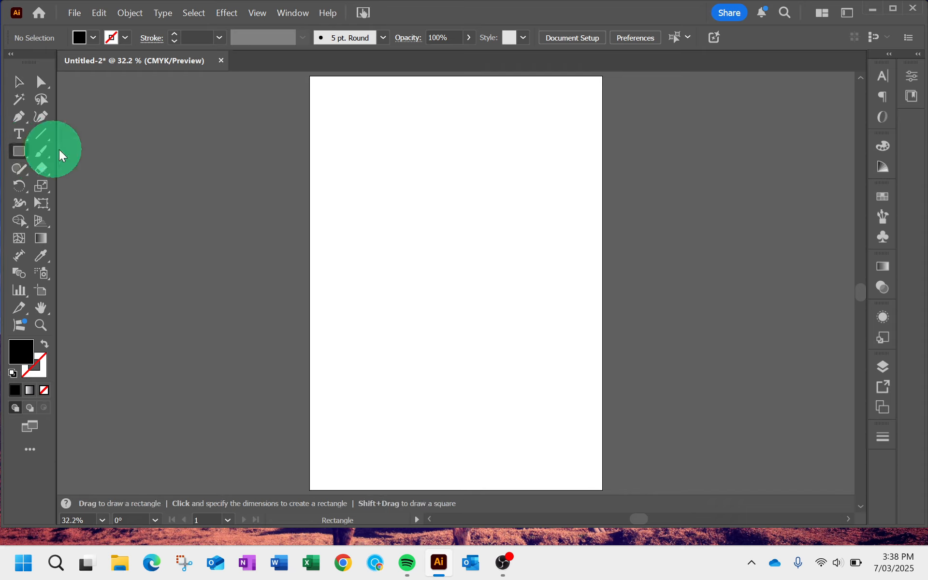
key("space")
key("space")
left_click_drag(462, 245, 381, 249)
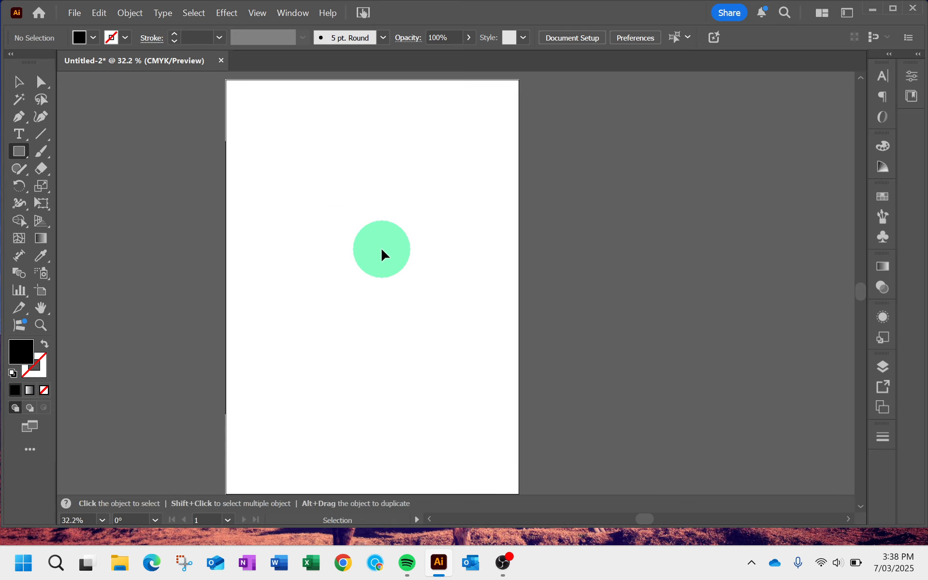
- Paste the copied circular wheel artwork and move it to the middle of the artboard
key("ctrl+v")
left_click(19, 83)
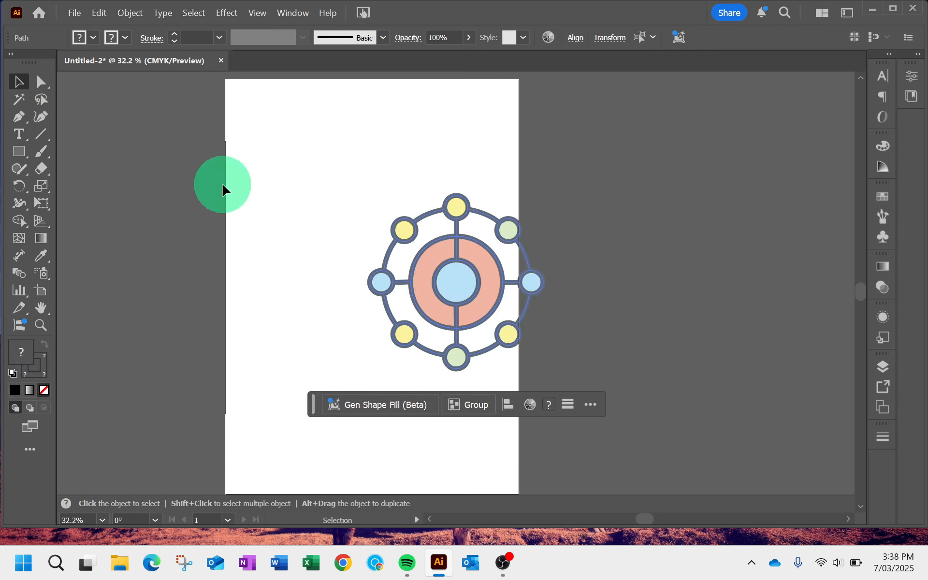
left_click_drag(443, 270, 364, 263)
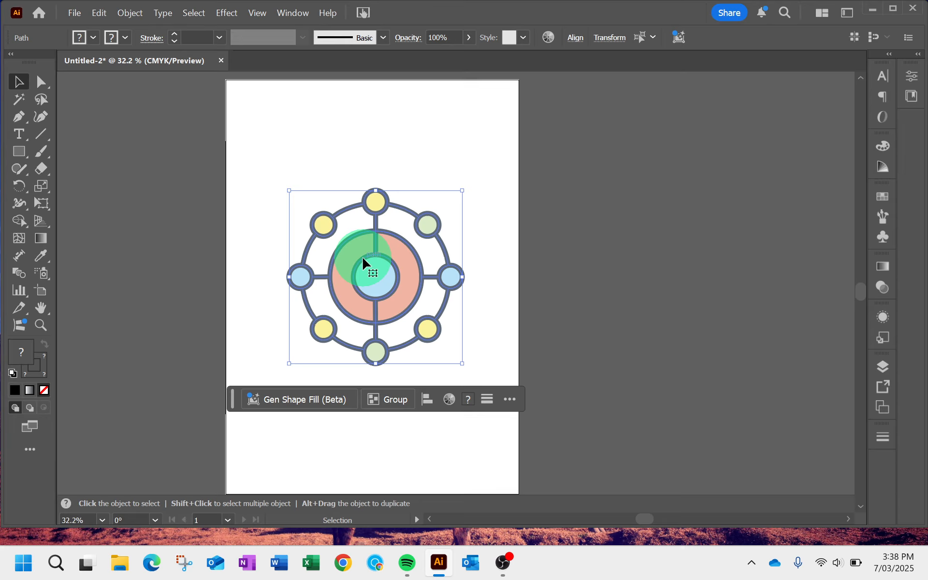
- Zoom in and out on the pasted wheel artwork, and deselect it
scroll(363, 263, "up", 6)
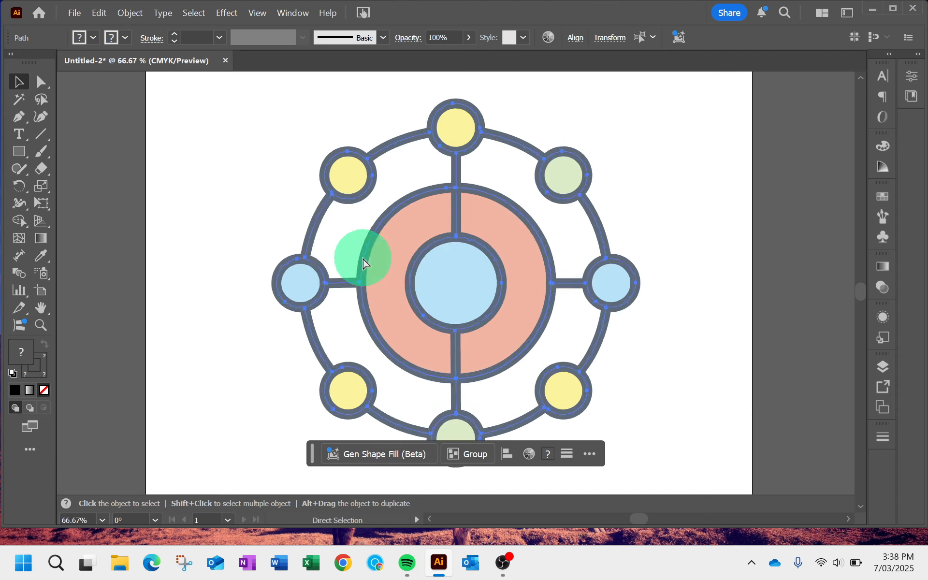
scroll(364, 263, "down", 3)
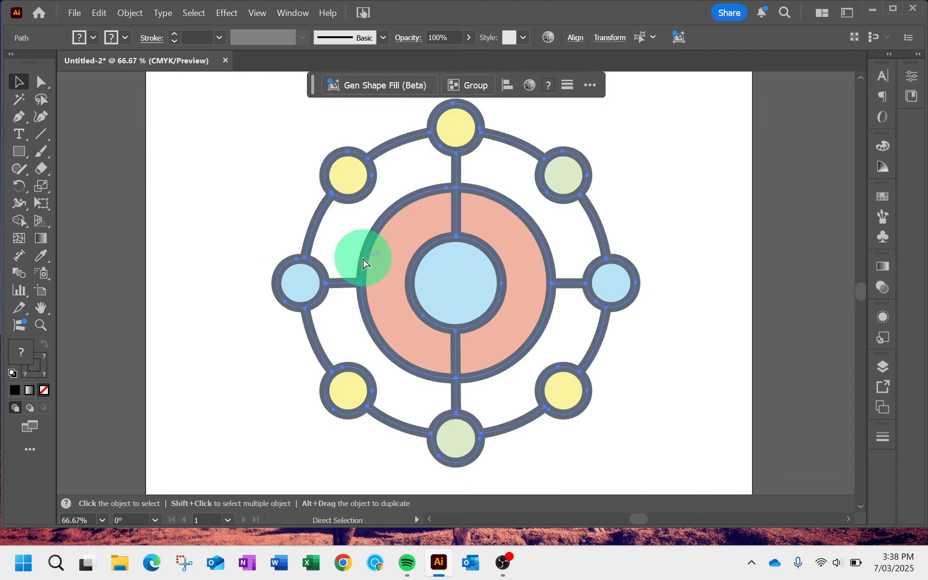
scroll(364, 264, "down", 1)
scroll(363, 263, "up", 1)
scroll(363, 264, "down", 1)
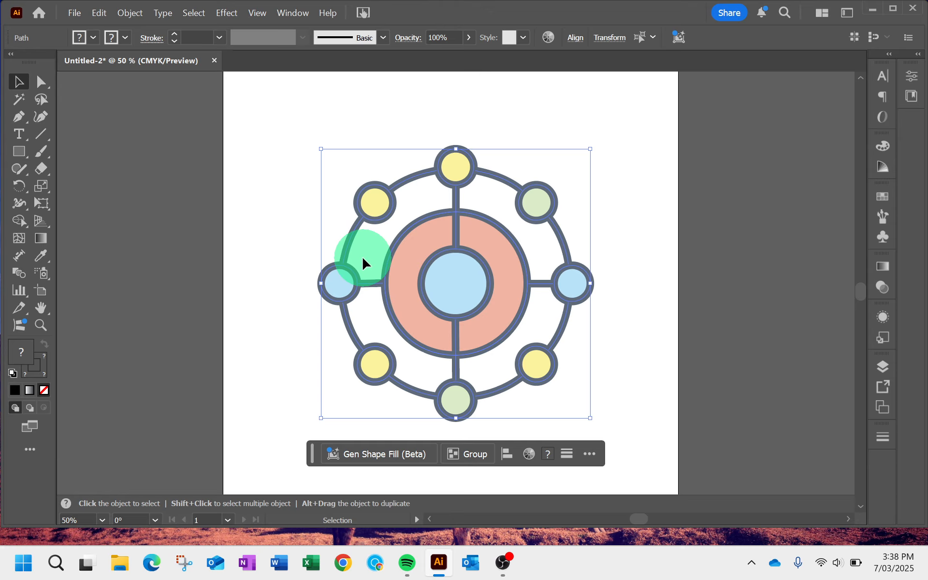
left_click(231, 186)
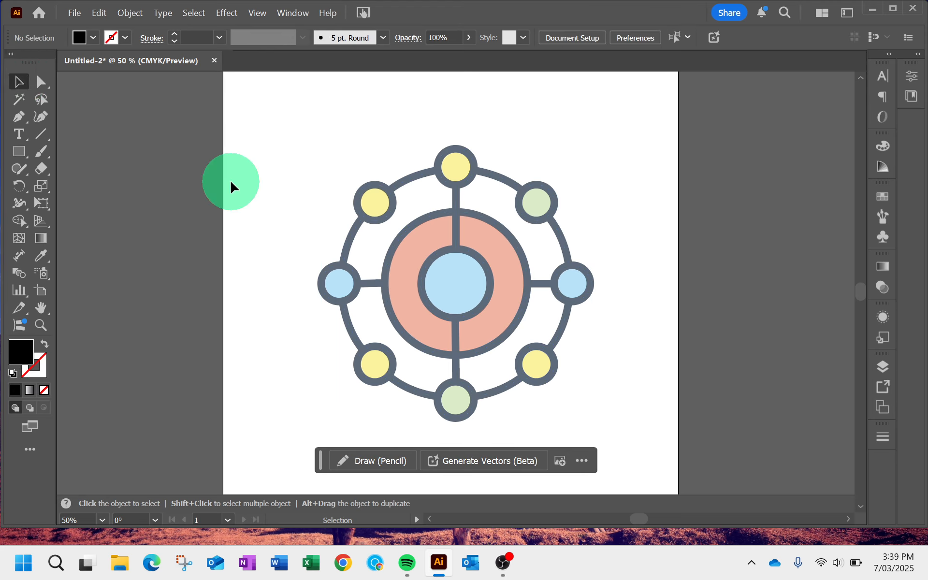
- Select the whole wheel artwork, place a duplicate to its left, and delete the duplicate
left_click_drag(315, 147, 613, 417)
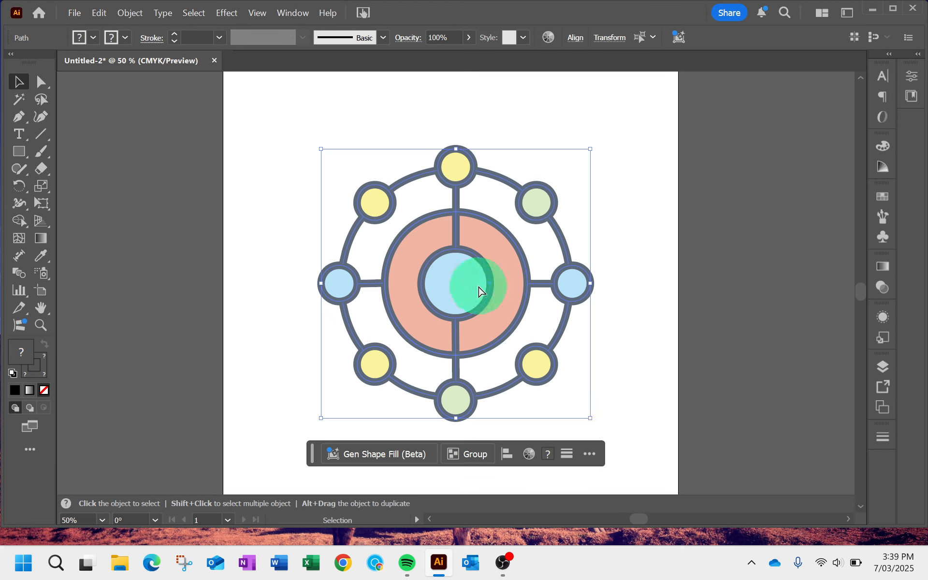
left_click_drag(478, 290, 457, 280)
left_click_drag(485, 222, 254, 203)
key("Delete")
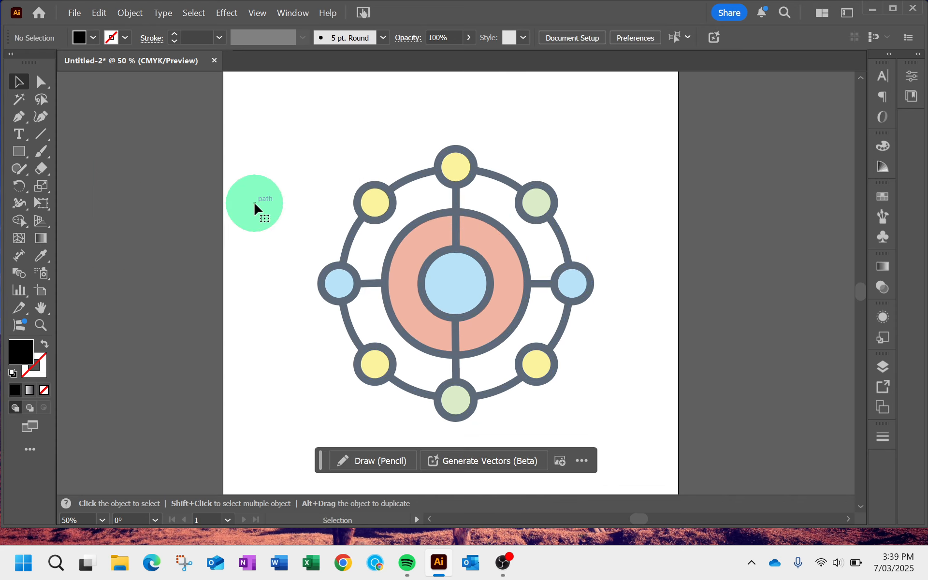
- Duplicate the whole wheel artwork level with the original so the copy overlaps the artboard's left edge
left_click_drag(304, 137, 614, 426)
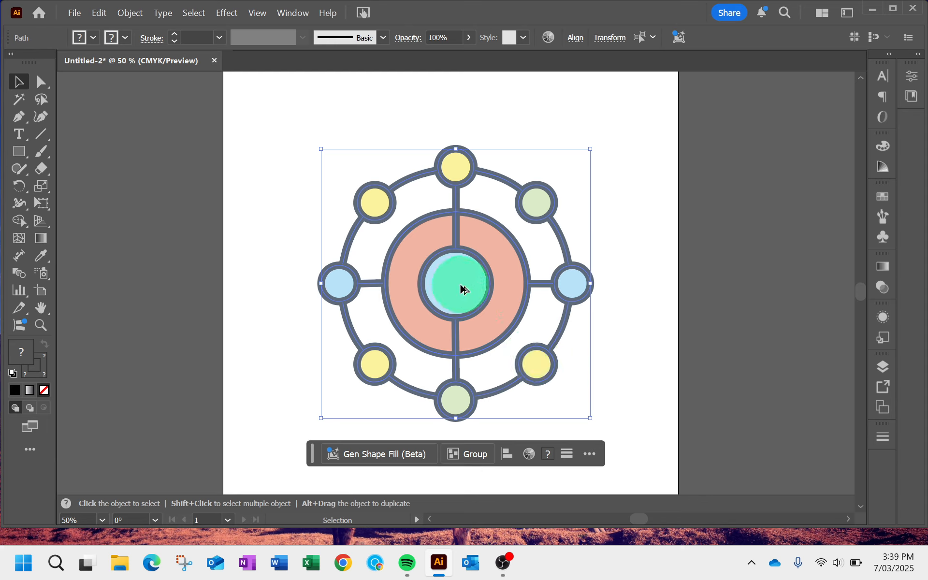
left_click_drag(462, 289, 150, 287)
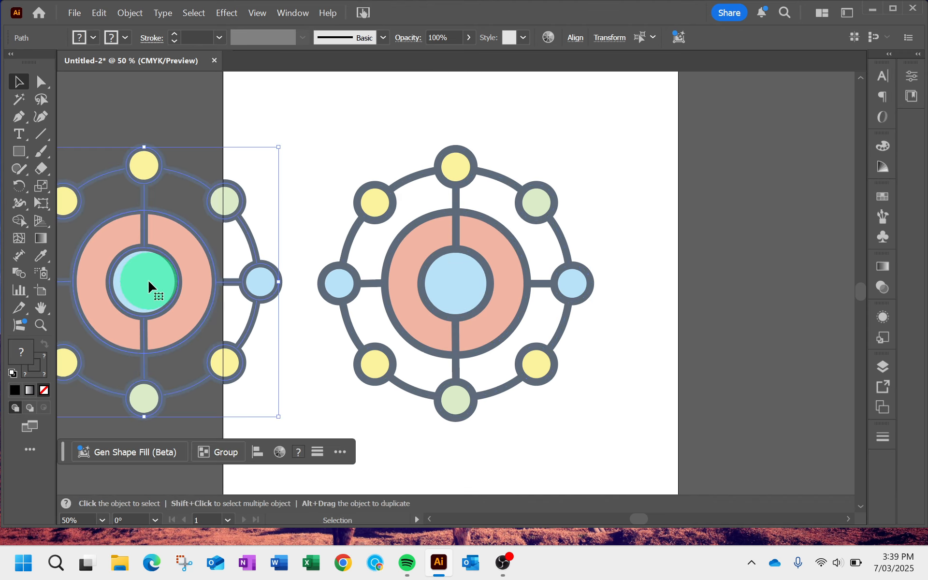
key("space")
left_click_drag(275, 346, 392, 343)
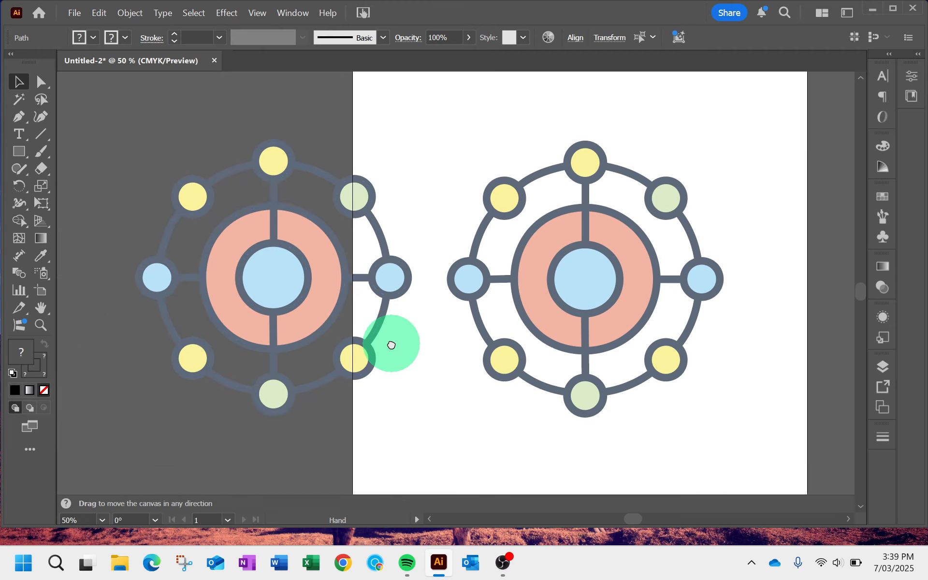
- Show the rulers around the document
left_click(263, 13)
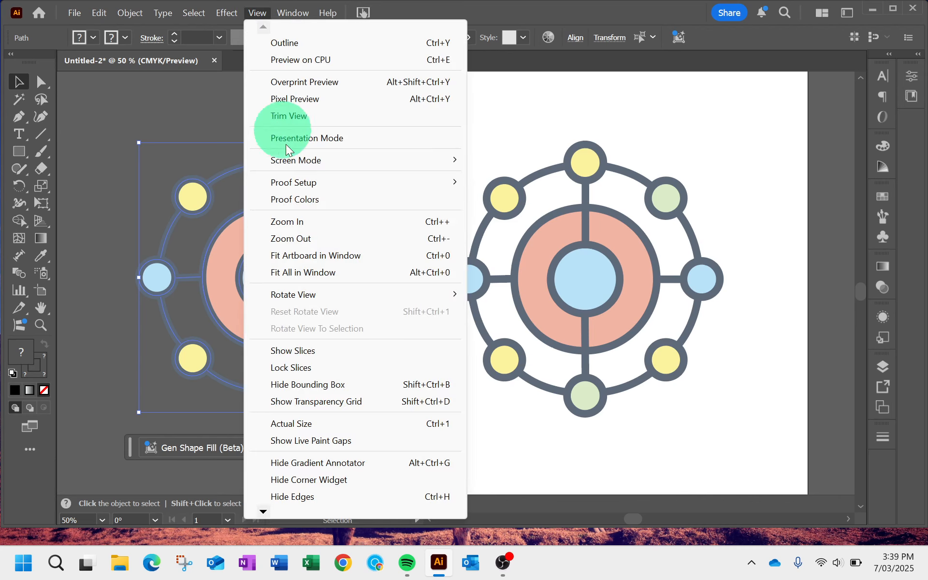
mouse_move(321, 514)
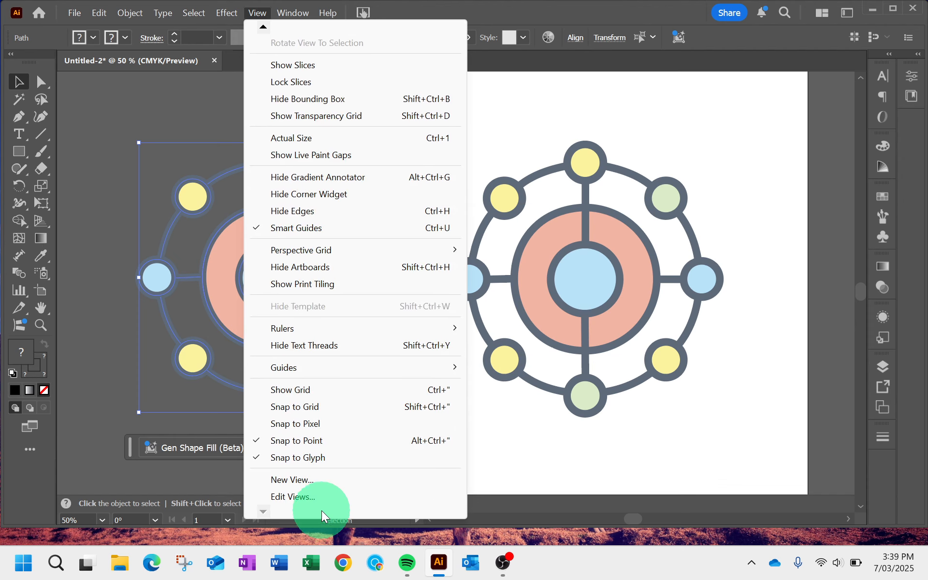
mouse_move(310, 326)
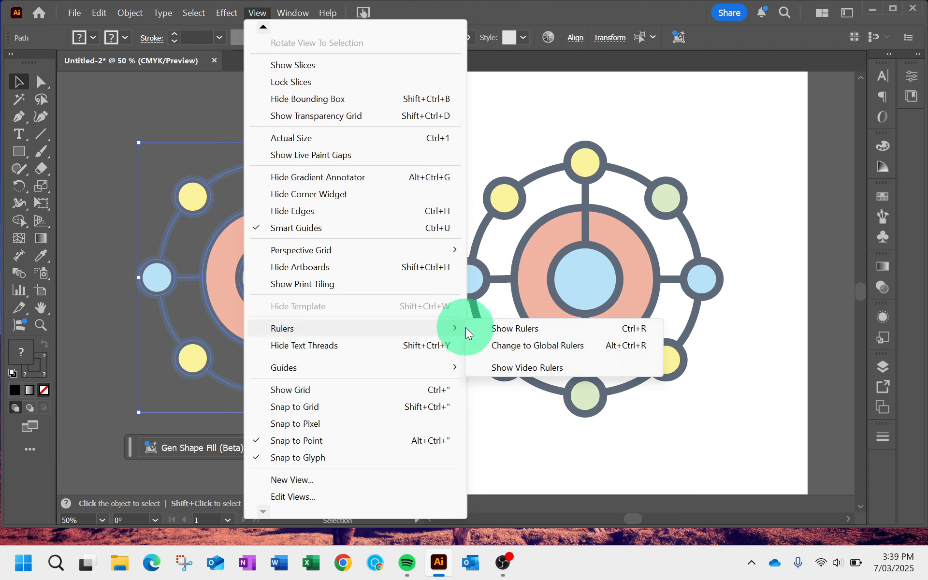
left_click(504, 328)
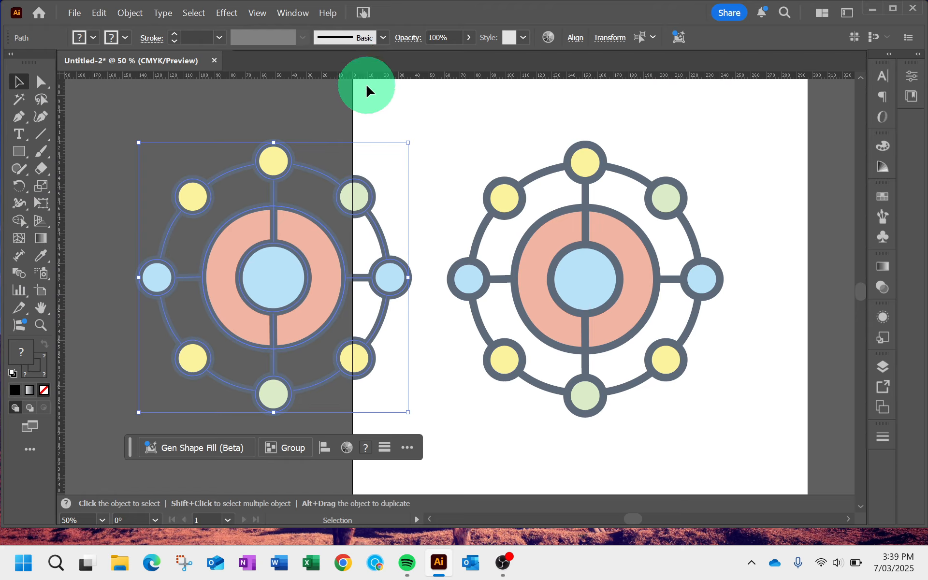
- View the ruler's measurement units, and move the ruler origin to the upper-left yellow circle of the original wheel
scroll(362, 101, "up", 5)
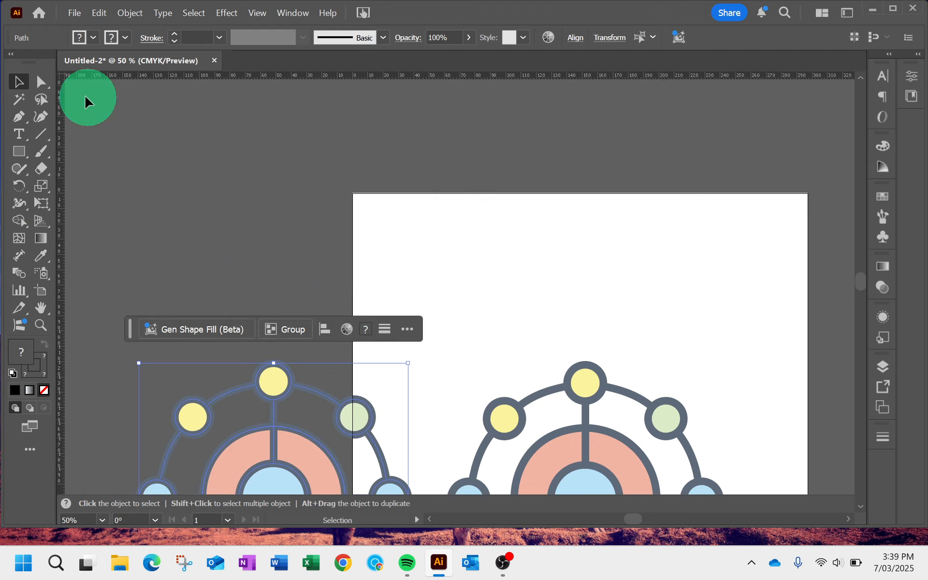
right_click(61, 79)
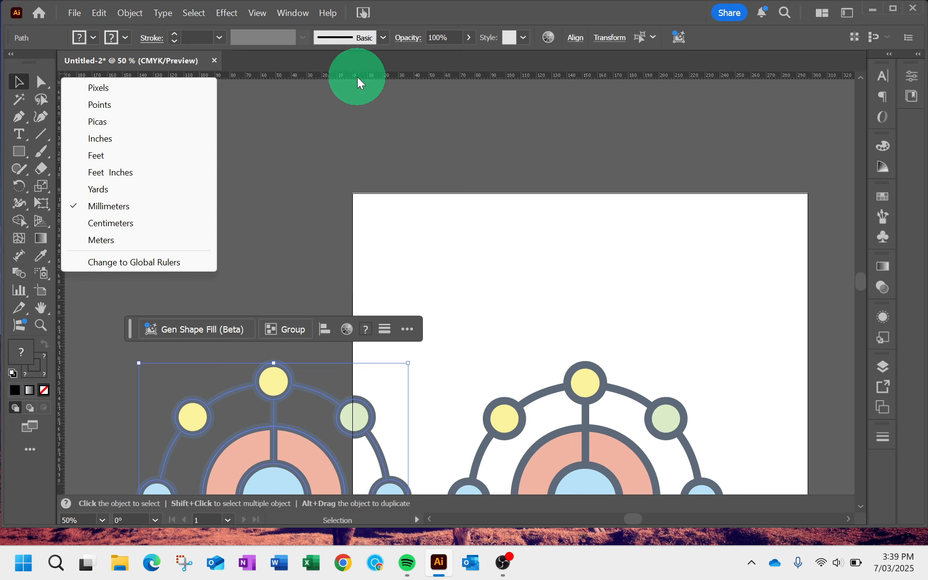
left_click(308, 206)
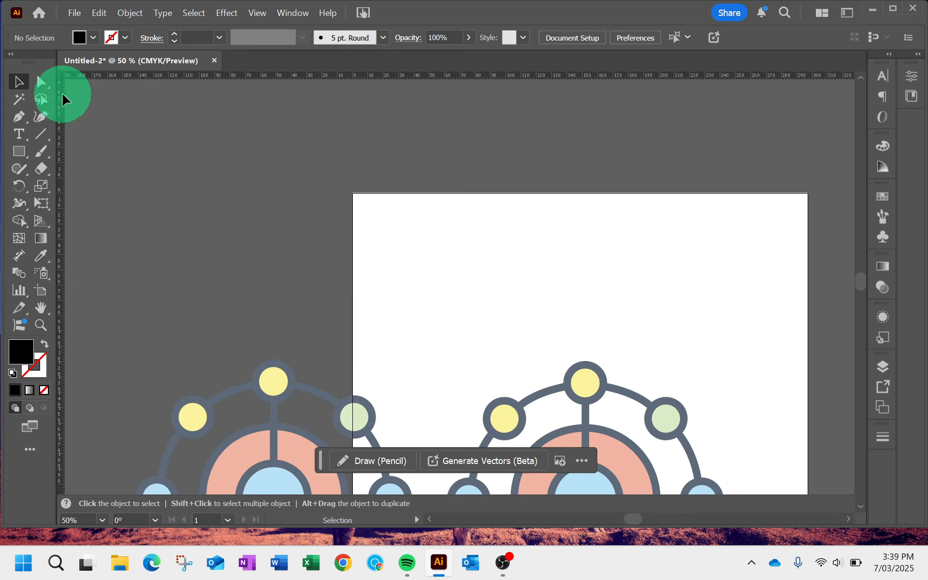
left_click_drag(60, 75, 504, 418)
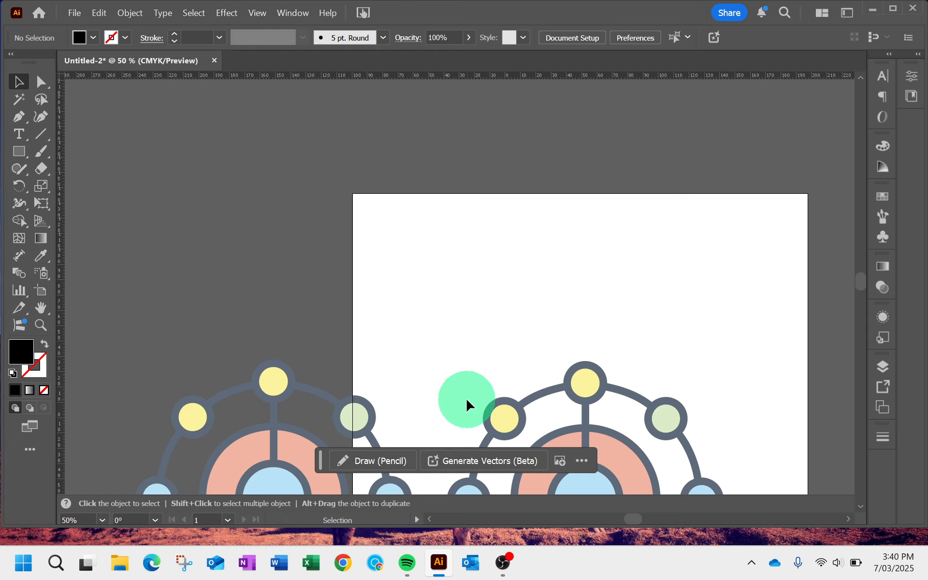
- Place one vertical guide on each side of the original wheel and a horizontal guide just above it
left_click_drag(467, 401, 279, 179)
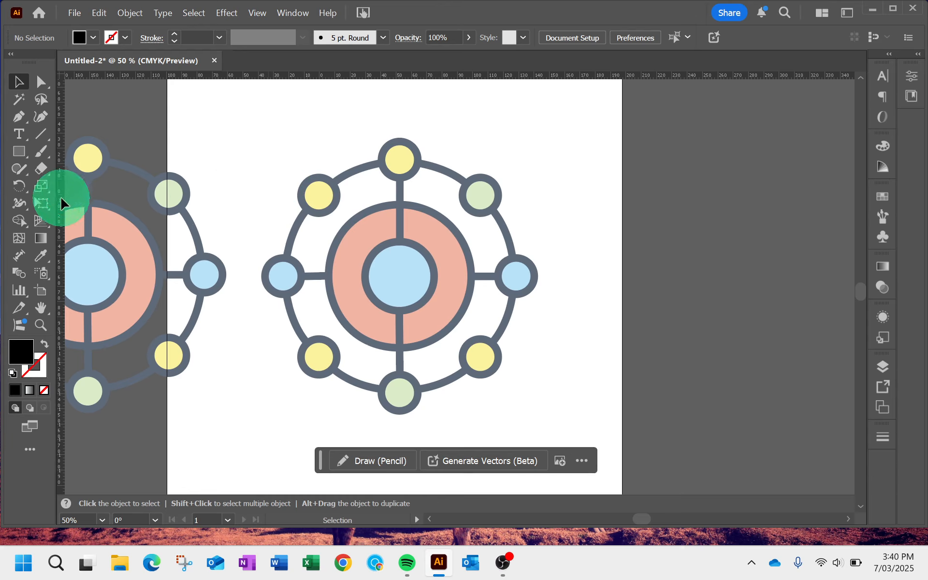
left_click_drag(62, 212, 241, 228)
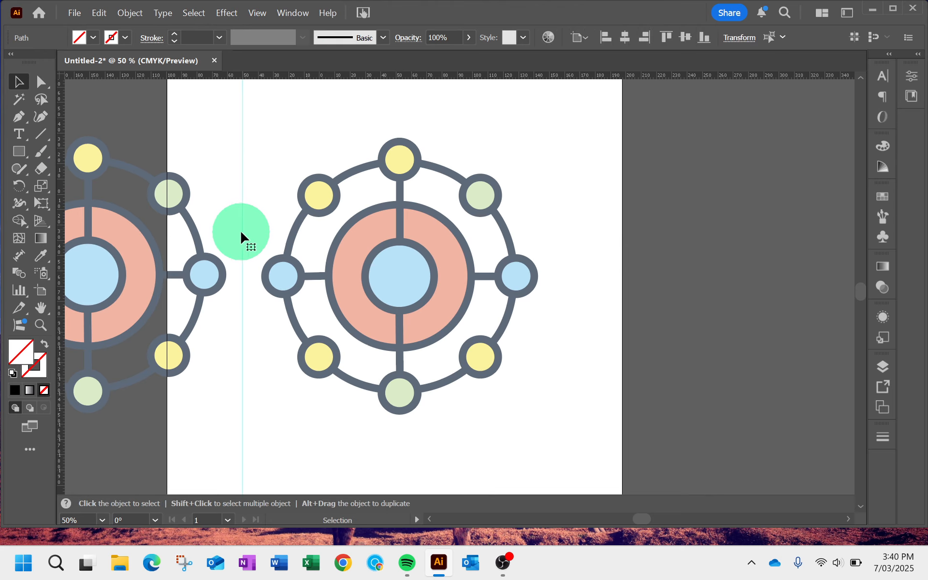
left_click_drag(61, 280, 562, 261)
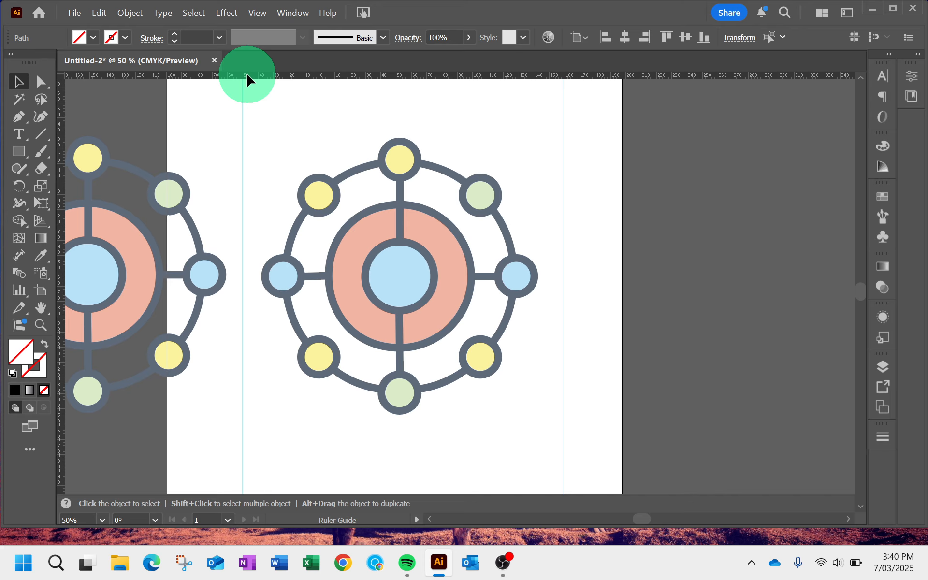
left_click_drag(248, 77, 248, 125)
left_click(191, 213)
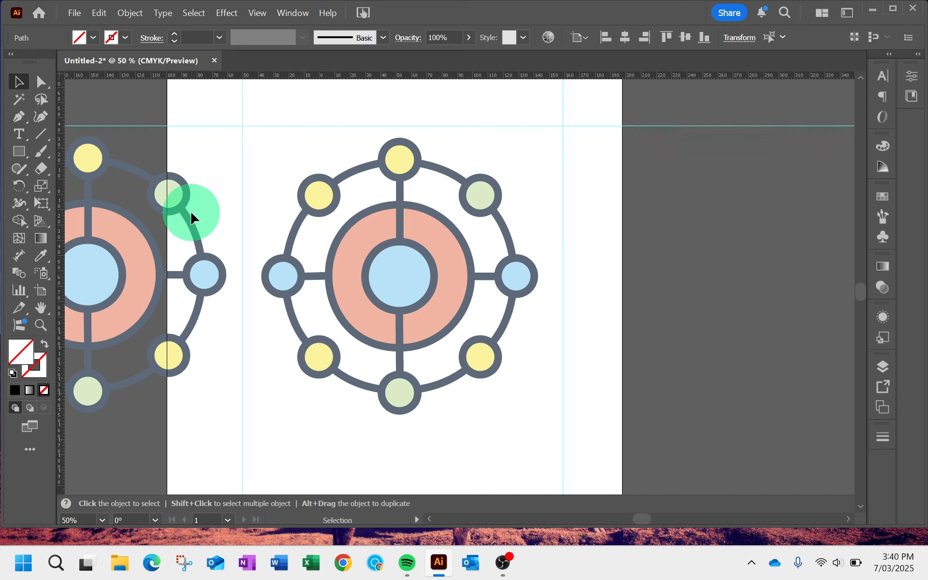